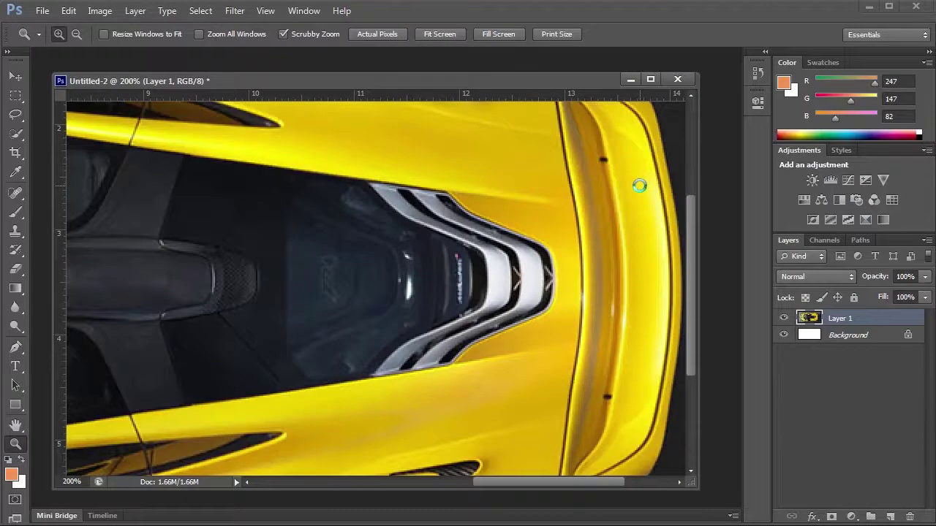
Step: Mark the rear louvres on the top-view reference photo with a brush stroke, and undo it
{"action": "key", "text": "v"}
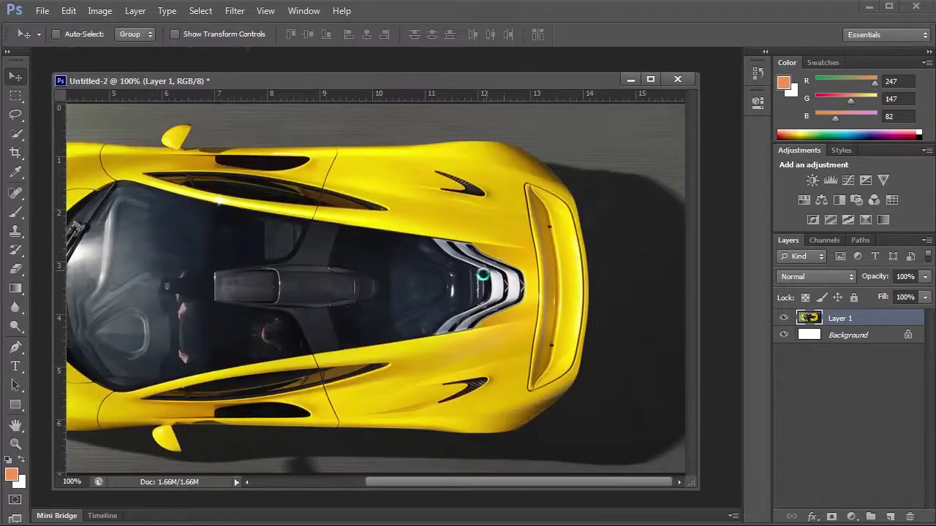
{"action": "key", "text": "b"}
{"action": "mouse_move", "coordinate": [490, 302]}
{"action": "left_mouse_down"}
{"action": "mouse_move", "coordinate": [515, 290]}
{"action": "mouse_move", "coordinate": [494, 262]}
{"action": "mouse_move", "coordinate": [473, 312]}
{"action": "left_mouse_up"}
{"action": "key", "text": "ctrl+z"}
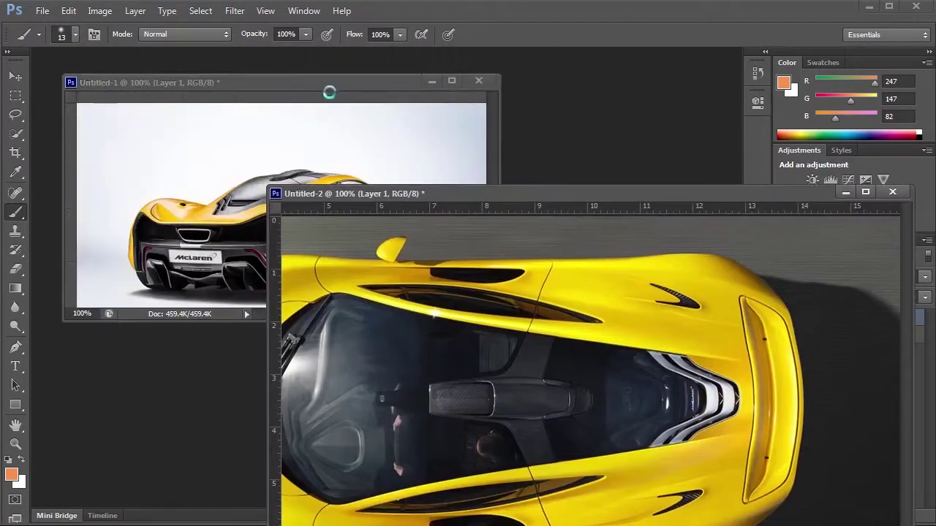
Step: Bring the rear three-quarter car photo forward, brush over the area below its rear window, and undo the stroke
{"action": "left_click_drag", "start_coordinate": [329, 92], "coordinate": [336, 120]}
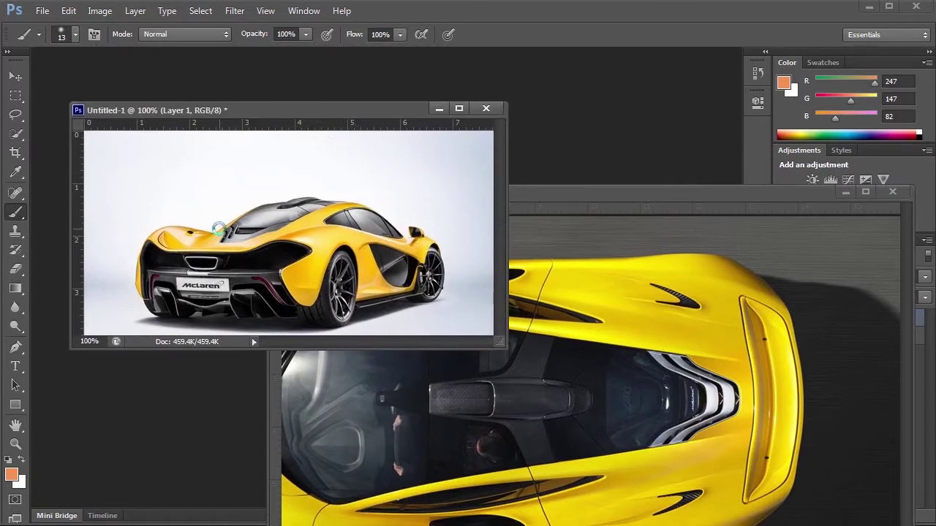
{"action": "left_click_drag", "start_coordinate": [231, 224], "coordinate": [241, 233]}
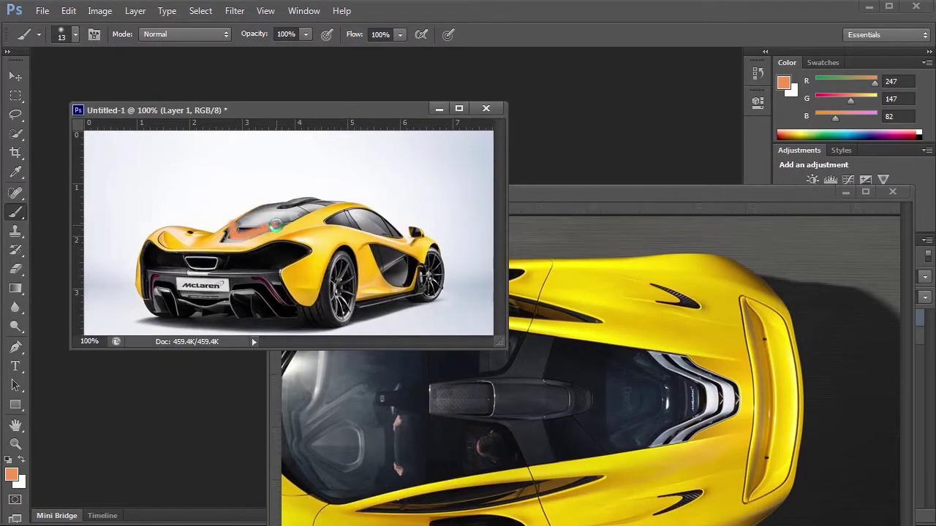
{"action": "key", "text": "ctrl+z"}
Step: Rearrange the two reference photo windows so that the top view of the car's rear can be examined
{"action": "mouse_move", "coordinate": [556, 196]}
{"action": "left_mouse_down"}
{"action": "mouse_move", "coordinate": [569, 186]}
{"action": "mouse_move", "coordinate": [537, 119]}
{"action": "mouse_move", "coordinate": [552, 118]}
{"action": "left_mouse_up"}
{"action": "left_click_drag", "start_coordinate": [212, 115], "coordinate": [210, 109]}
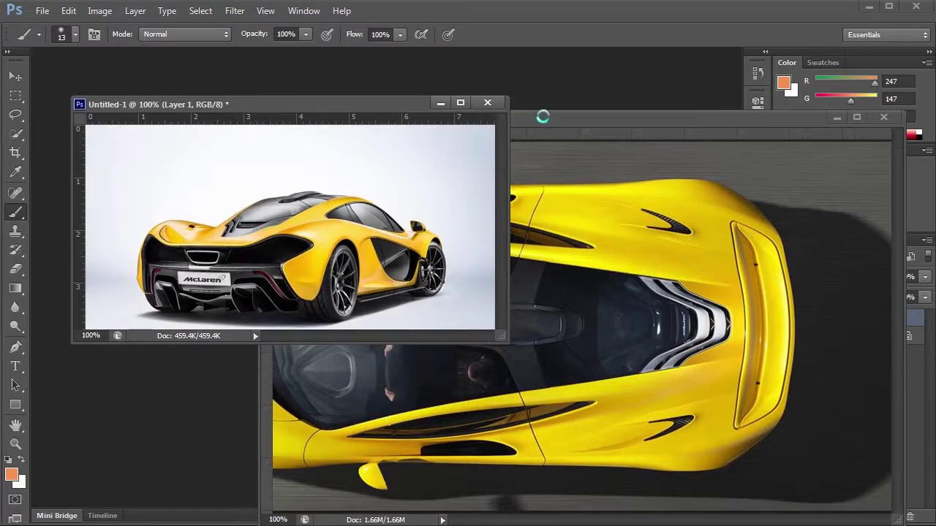
{"action": "left_click_drag", "start_coordinate": [548, 116], "coordinate": [517, 104]}
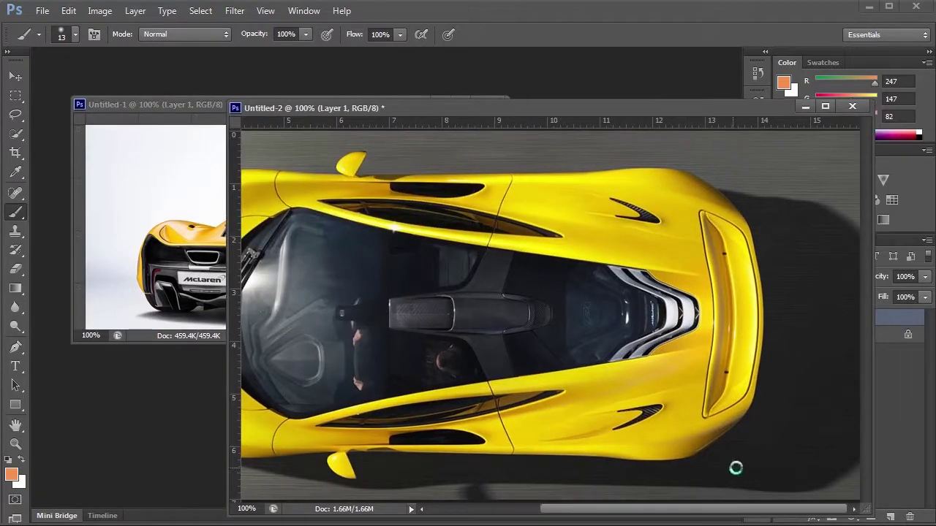
{"action": "left_click_drag", "start_coordinate": [732, 506], "coordinate": [694, 504]}
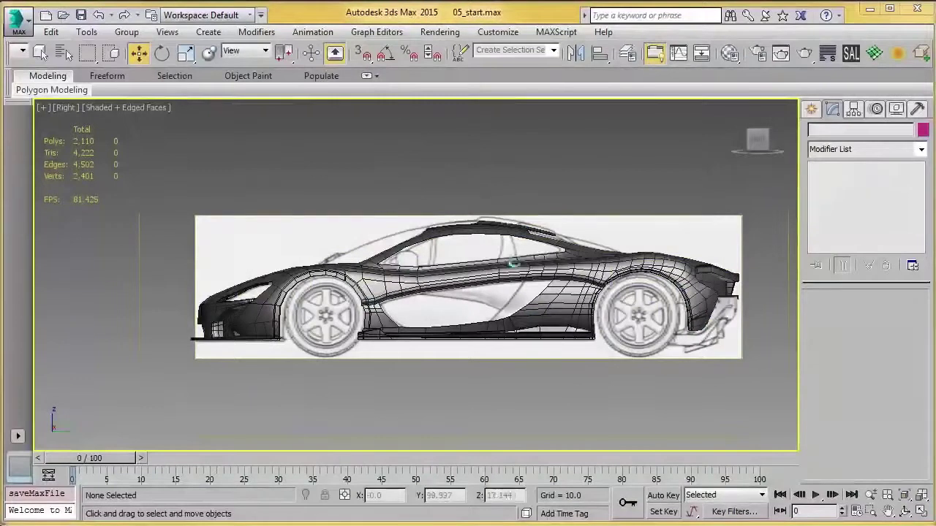
Step: Switch to 3ds Max, show the car's Body from the top, and add an Edit Poly modifier to it
{"action": "left_click", "coordinate": [536, 291]}
{"action": "key", "text": "t"}
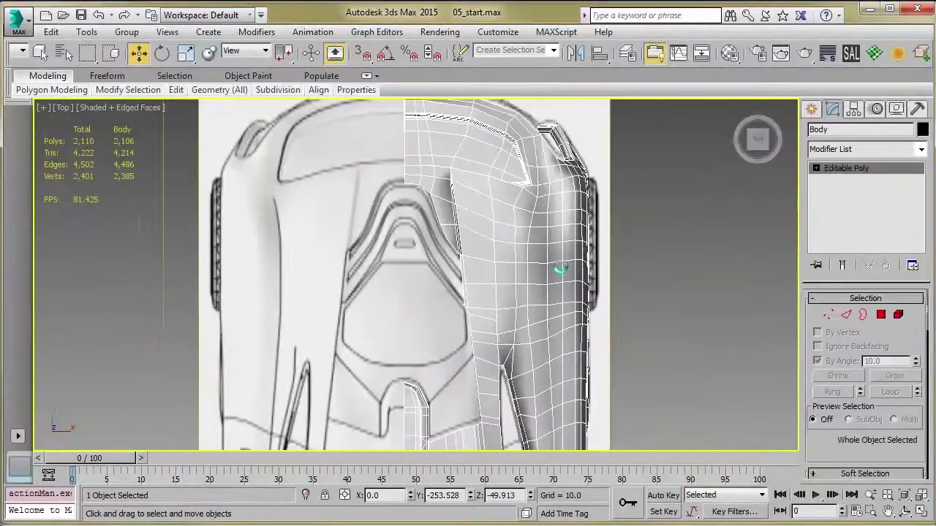
{"action": "key", "text": "z"}
{"action": "scroll", "coordinate": [472, 234], "scroll_direction": "up", "scroll_amount": 6}
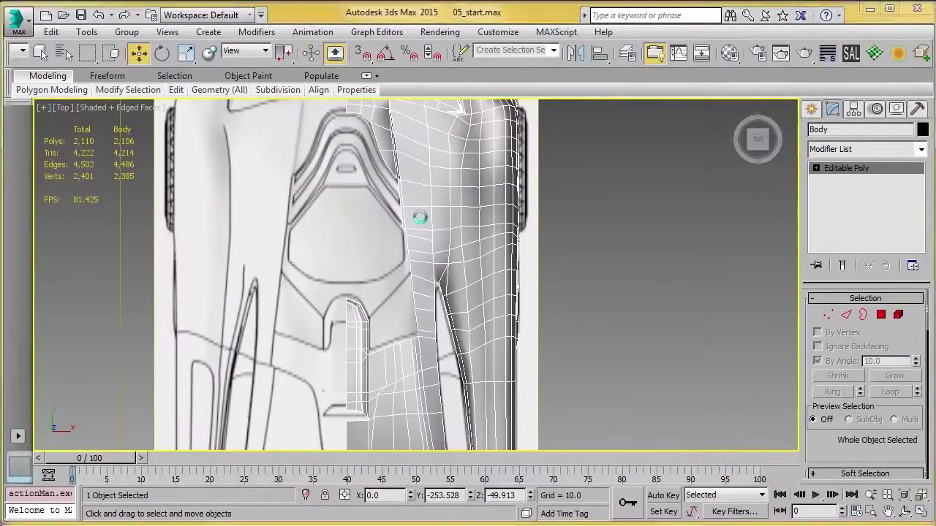
{"action": "scroll", "coordinate": [422, 217], "scroll_direction": "down", "scroll_amount": 2}
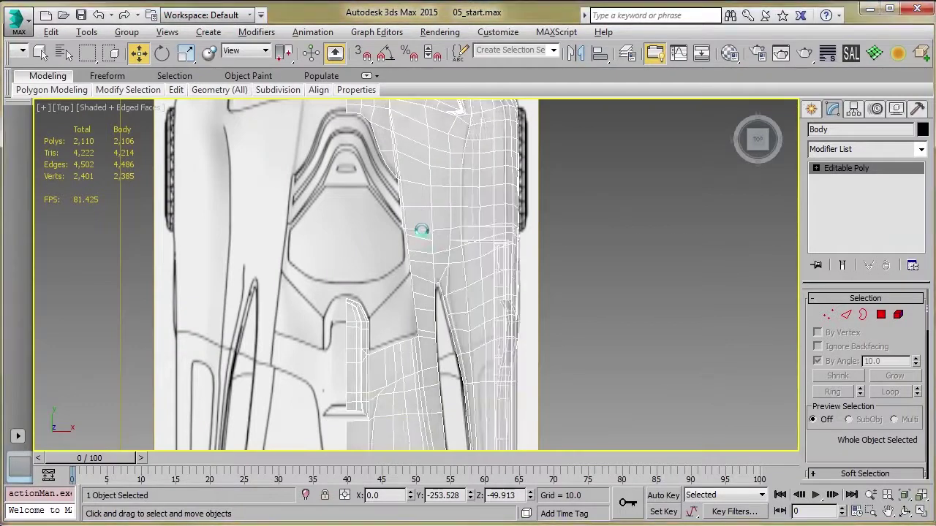
{"action": "scroll", "coordinate": [438, 203], "scroll_direction": "down", "scroll_amount": 4}
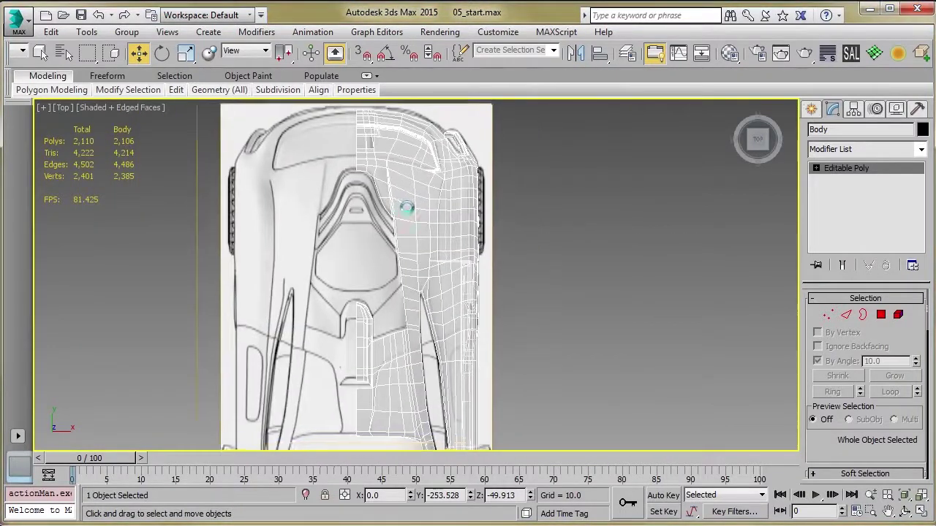
{"action": "left_click", "coordinate": [877, 54]}
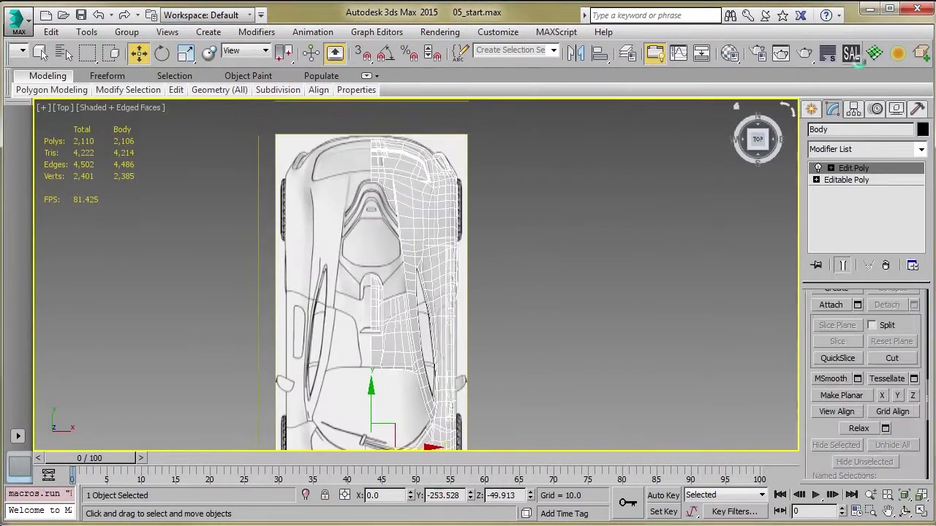
Step: Examine the Body mesh edges around the rear louvre opening against the top-view blueprint
{"action": "middle_click_drag", "start_coordinate": [490, 264], "coordinate": [534, 264]}
{"action": "scroll", "coordinate": [437, 227], "scroll_direction": "up", "scroll_amount": 6}
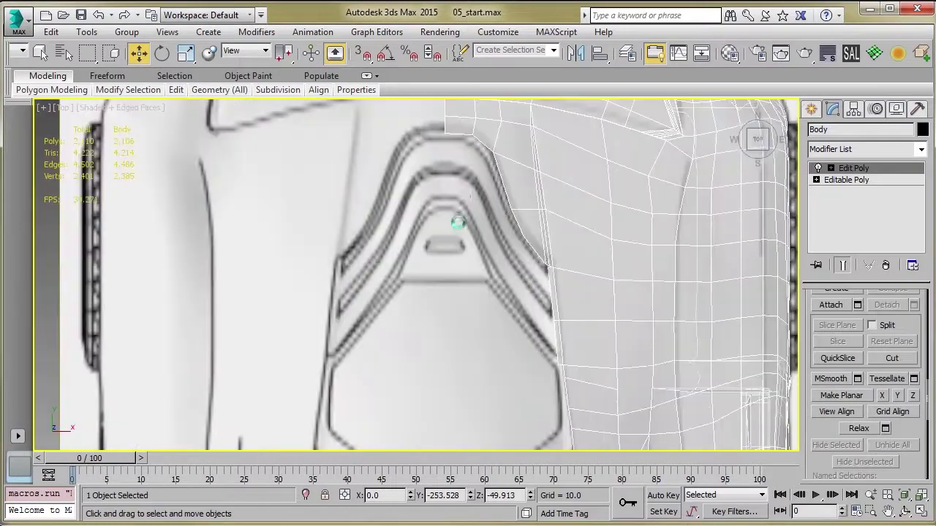
{"action": "scroll", "coordinate": [455, 179], "scroll_direction": "down", "scroll_amount": 3}
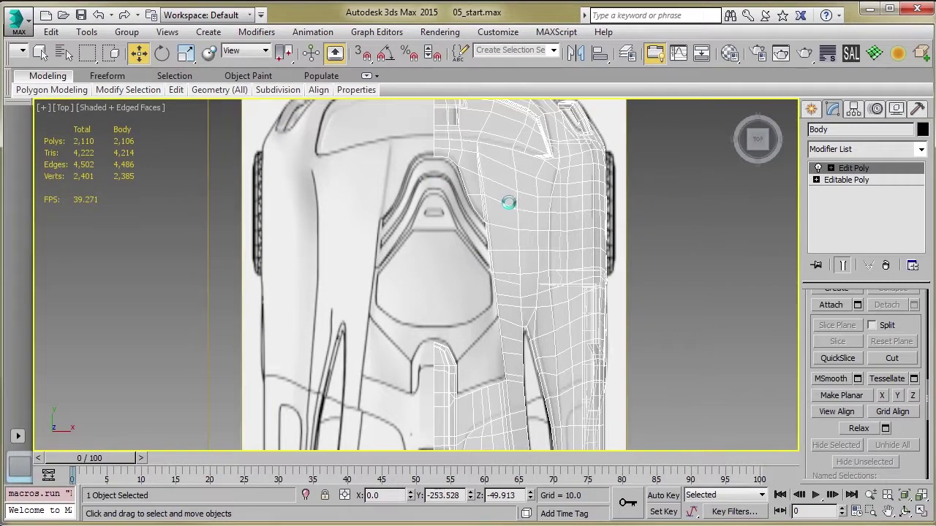
{"action": "middle_click_drag", "start_coordinate": [479, 234], "coordinate": [460, 257]}
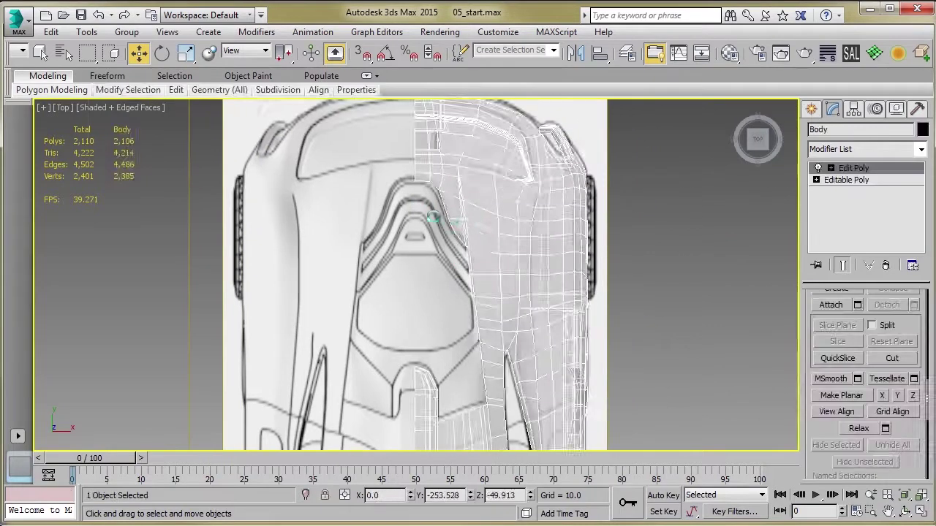
{"action": "scroll", "coordinate": [434, 217], "scroll_direction": "up", "scroll_amount": 5}
{"action": "key", "text": "2"}
{"action": "left_click", "coordinate": [449, 192]}
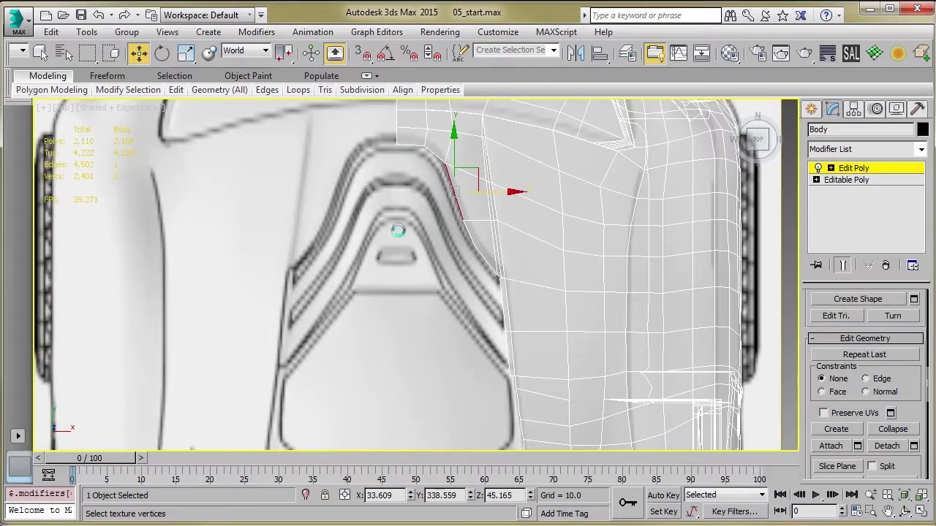
{"action": "scroll", "coordinate": [464, 312], "scroll_direction": "down", "scroll_amount": 8}
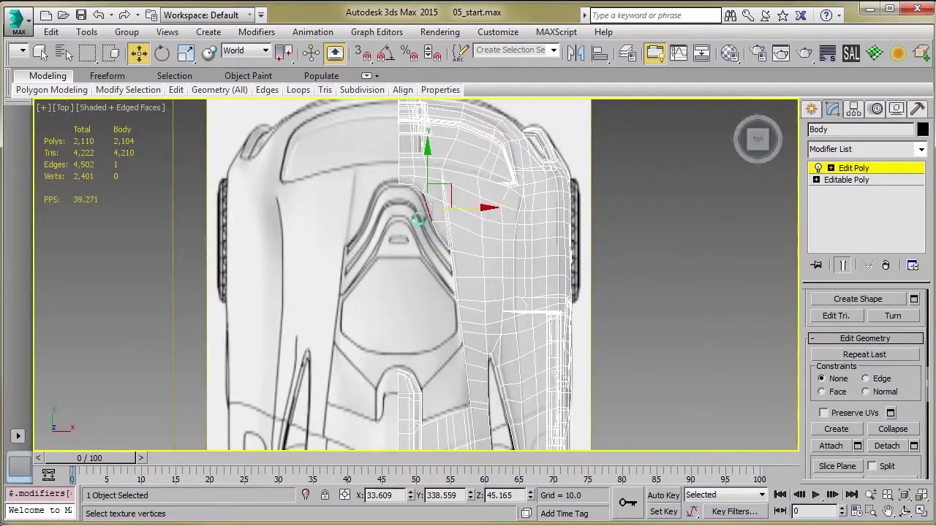
{"action": "scroll", "coordinate": [408, 194], "scroll_direction": "up", "scroll_amount": 8}
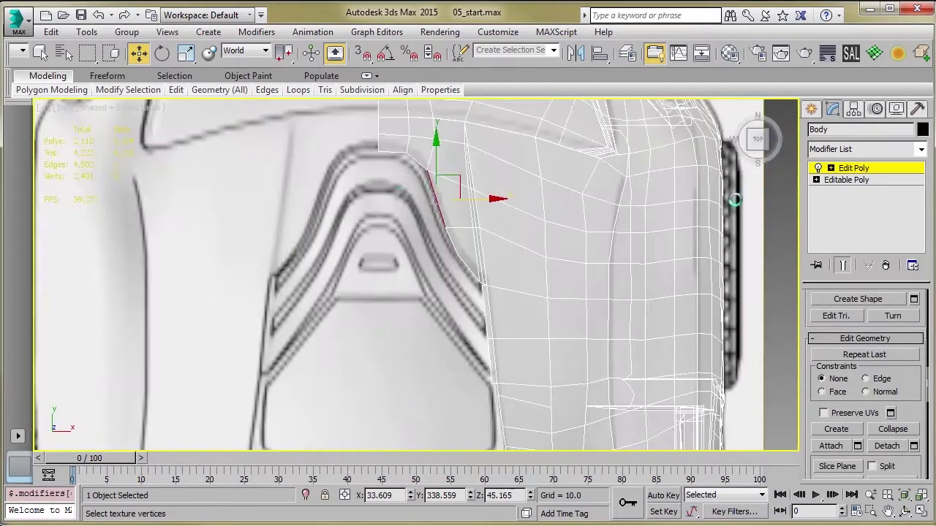
{"action": "left_click", "coordinate": [854, 167]}
{"action": "scroll", "coordinate": [410, 278], "scroll_direction": "down", "scroll_amount": 2}
{"action": "middle_click_drag", "start_coordinate": [410, 278], "coordinate": [336, 287]}
{"action": "left_click", "coordinate": [653, 273]}
{"action": "scroll", "coordinate": [322, 271], "scroll_direction": "down", "scroll_amount": 2}
{"action": "scroll", "coordinate": [380, 278], "scroll_direction": "up", "scroll_amount": 4}
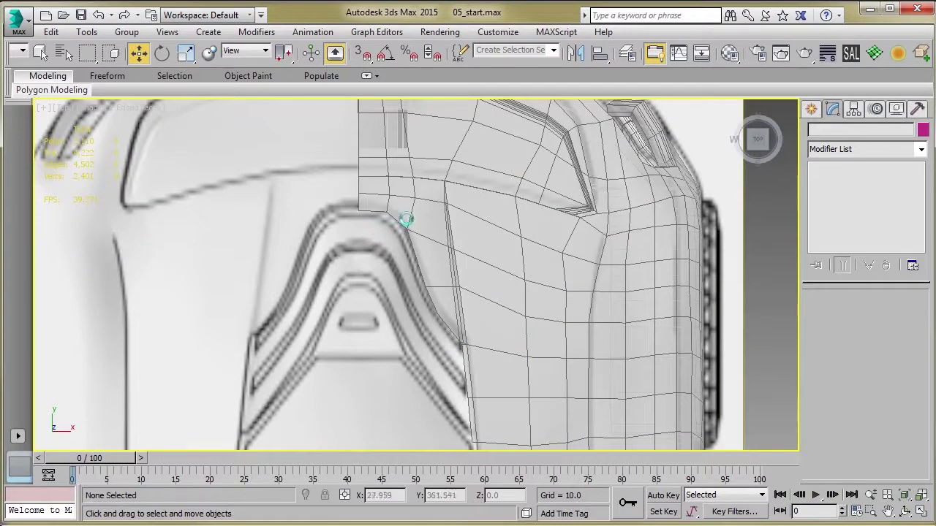
{"action": "scroll", "coordinate": [394, 241], "scroll_direction": "down", "scroll_amount": 2}
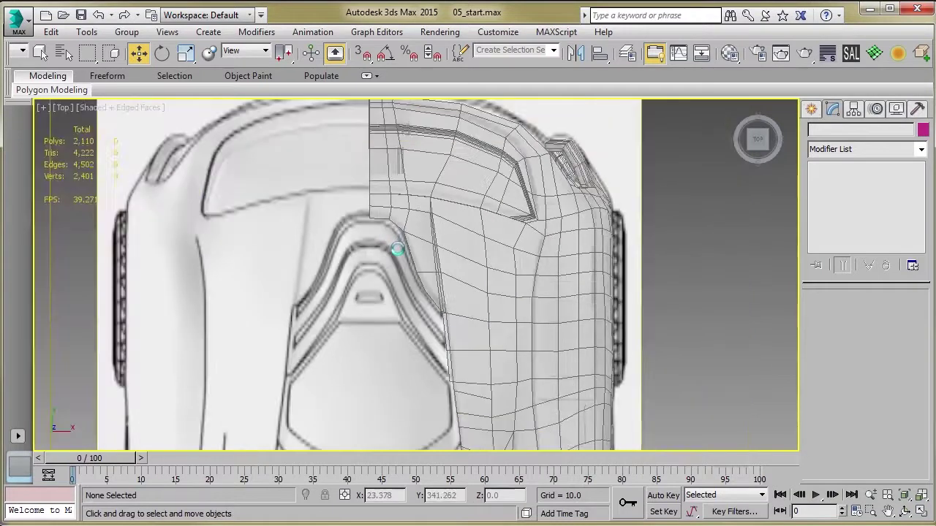
{"action": "scroll", "coordinate": [389, 249], "scroll_direction": "up", "scroll_amount": 3}
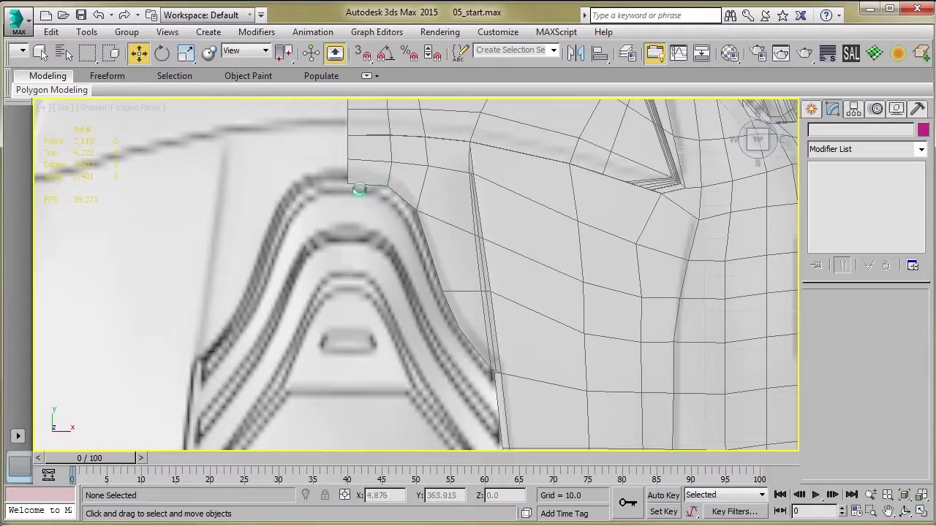
{"action": "scroll", "coordinate": [360, 189], "scroll_direction": "down", "scroll_amount": 1}
{"action": "left_click", "coordinate": [413, 198]}
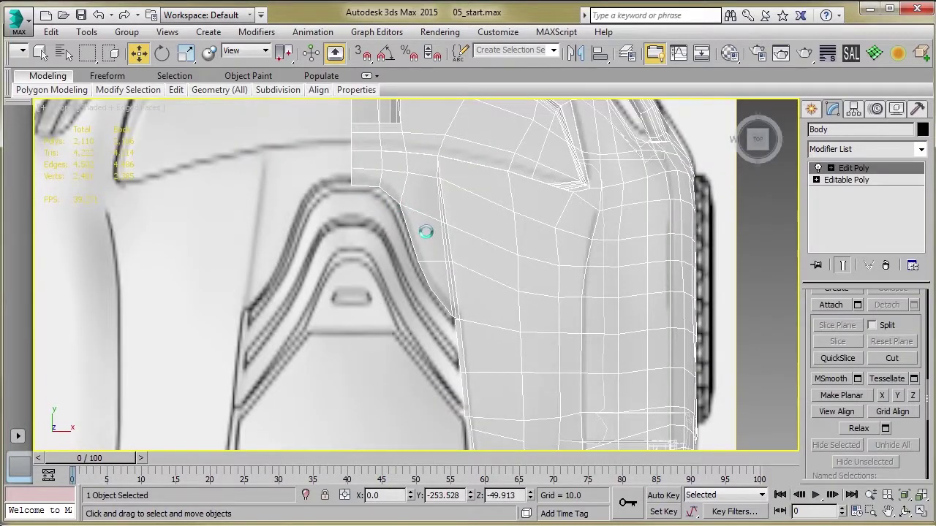
{"action": "middle_click_drag", "start_coordinate": [422, 234], "coordinate": [374, 240]}
{"action": "scroll", "coordinate": [380, 243], "scroll_direction": "down", "scroll_amount": 5}
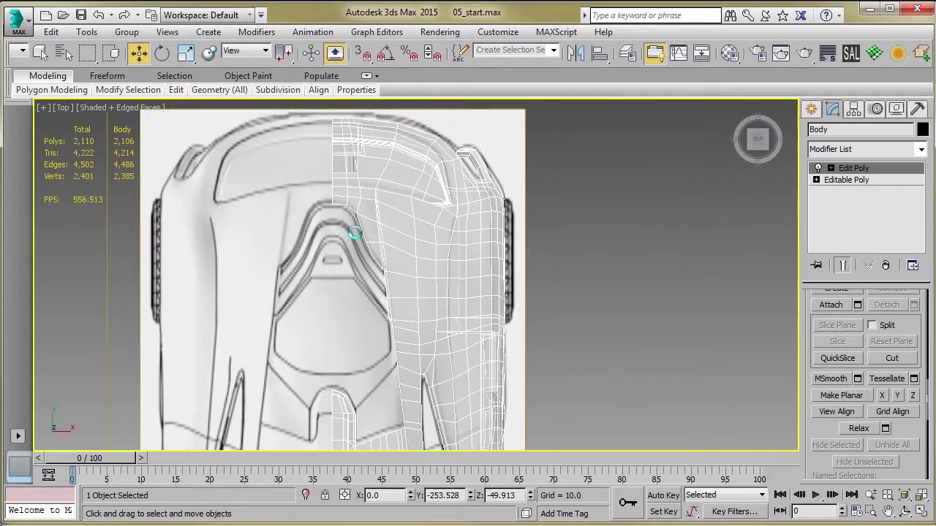
Step: Create a plane about 21.7 long and 14.9 wide on the upper louvre beside the centerline, and nudge it outward
{"action": "left_click", "coordinate": [812, 109]}
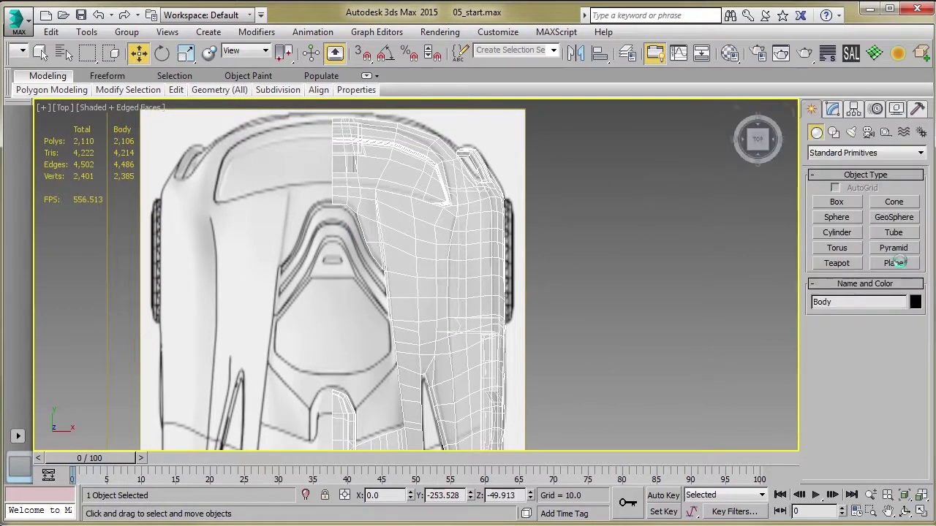
{"action": "left_click", "coordinate": [894, 264]}
{"action": "scroll", "coordinate": [366, 227], "scroll_direction": "up", "scroll_amount": 5}
{"action": "left_click_drag", "start_coordinate": [369, 168], "coordinate": [343, 204]}
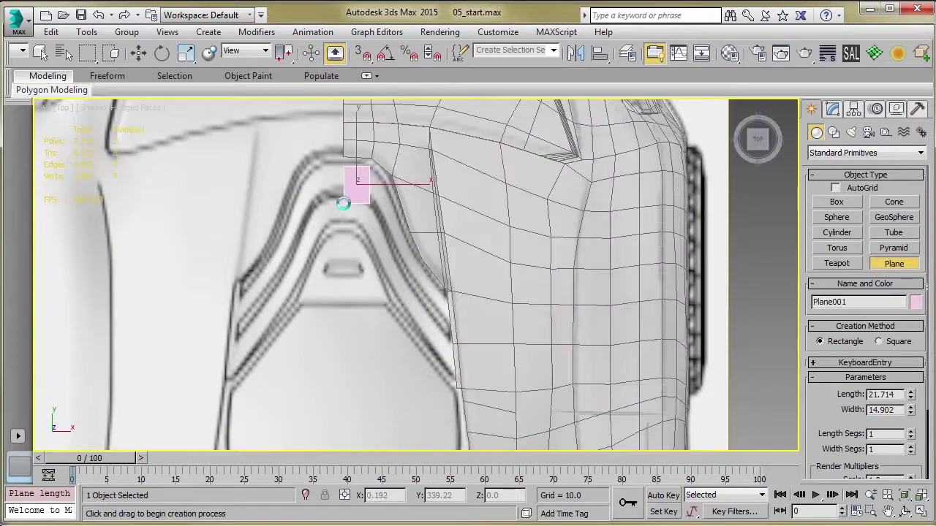
{"action": "key", "text": "w"}
{"action": "scroll", "coordinate": [349, 216], "scroll_direction": "up", "scroll_amount": 4}
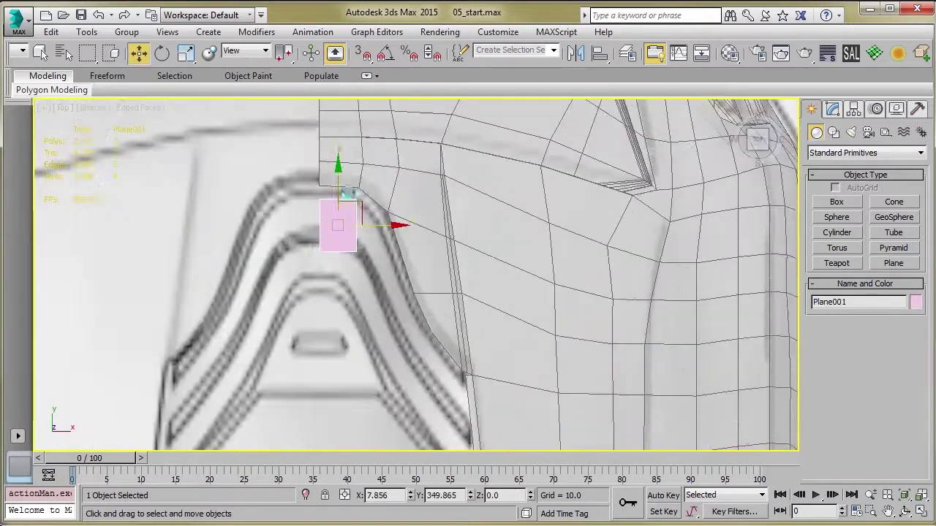
{"action": "left_click_drag", "start_coordinate": [356, 208], "coordinate": [359, 204]}
{"action": "middle_click_drag", "start_coordinate": [359, 204], "coordinate": [315, 226]}
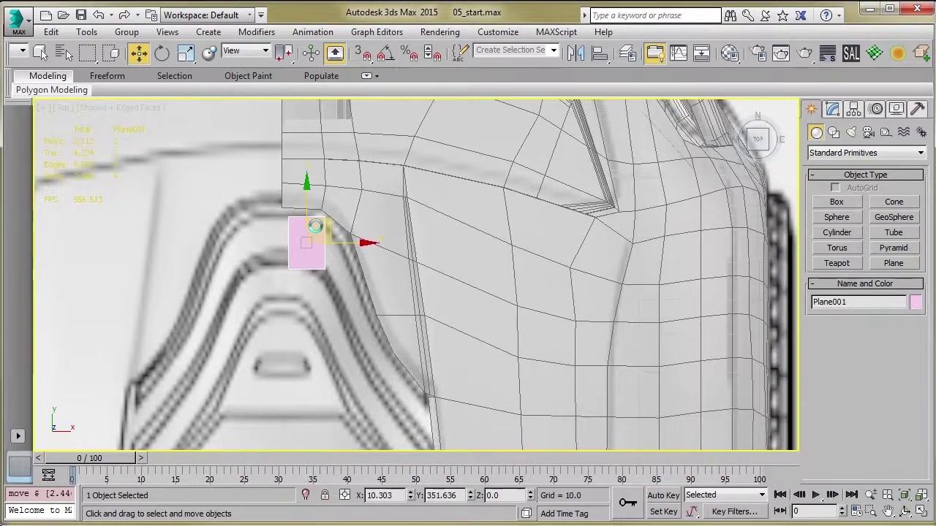
{"action": "middle_click_drag", "start_coordinate": [485, 257], "coordinate": [488, 247]}
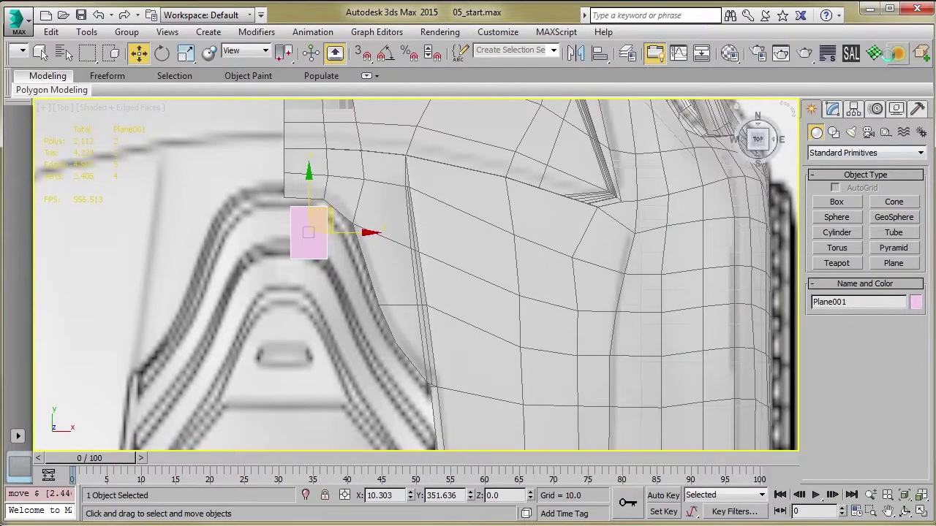
Step: Add an Edit Poly modifier to the new plane and make the plane see-through
{"action": "left_click", "coordinate": [875, 54]}
{"action": "middle_click_drag", "start_coordinate": [552, 208], "coordinate": [582, 188]}
{"action": "key", "text": "alt+x"}
{"action": "middle_click_drag", "start_coordinate": [453, 238], "coordinate": [515, 268]}
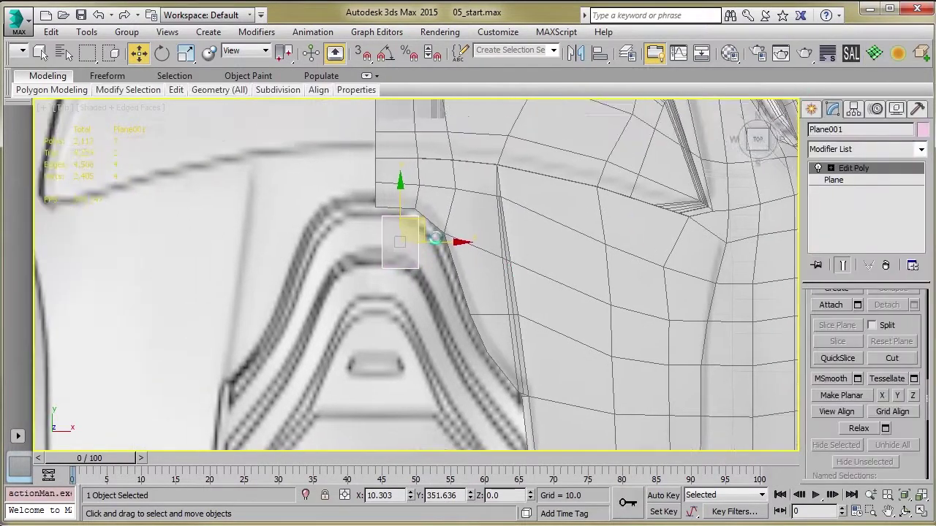
Step: Move the plane's corner vertices to fit the upper louvre outline on the blueprint
{"action": "key", "text": "1"}
{"action": "scroll", "coordinate": [418, 212], "scroll_direction": "up", "scroll_amount": 2}
{"action": "left_click_drag", "start_coordinate": [404, 232], "coordinate": [435, 203]}
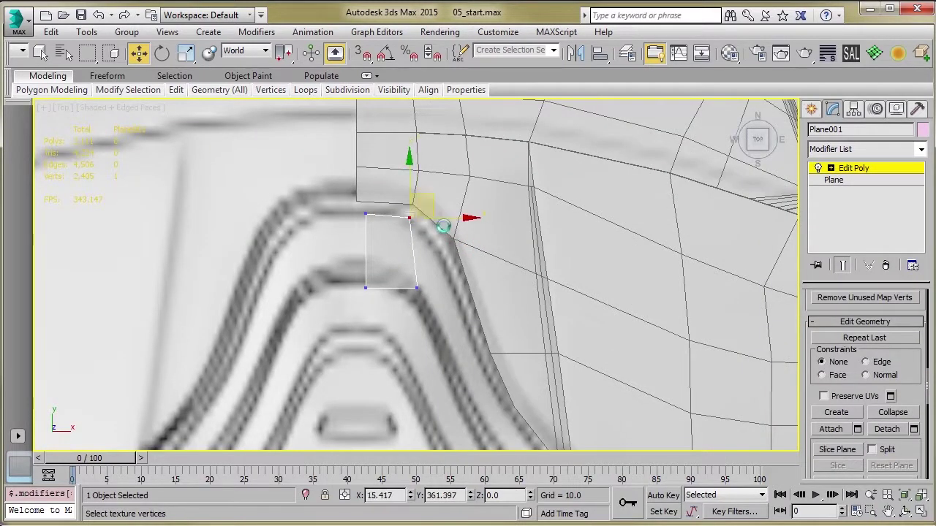
{"action": "middle_click_drag", "start_coordinate": [422, 286], "coordinate": [383, 220]}
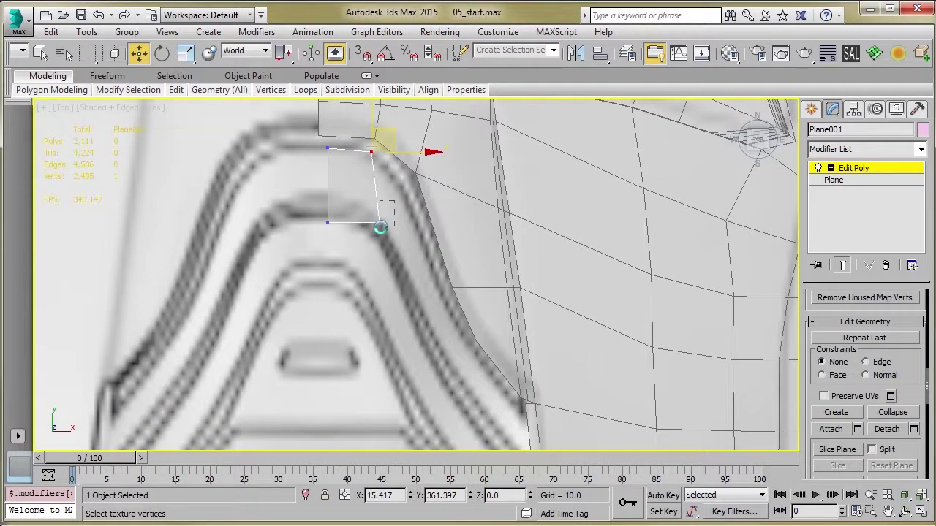
{"action": "left_click", "coordinate": [380, 225]}
{"action": "left_click_drag", "start_coordinate": [309, 232], "coordinate": [339, 238]}
{"action": "left_click_drag", "start_coordinate": [329, 195], "coordinate": [334, 167]}
{"action": "middle_click_drag", "start_coordinate": [321, 182], "coordinate": [291, 206]}
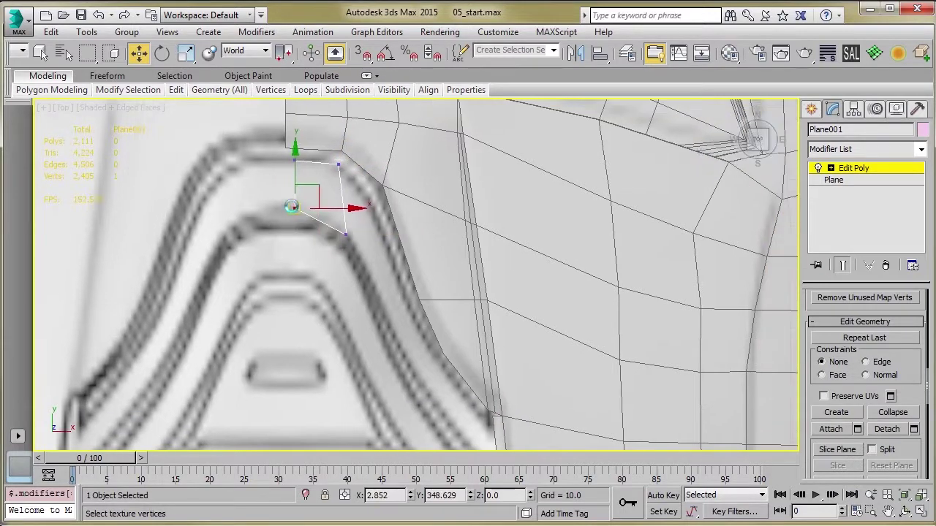
{"action": "left_click_drag", "start_coordinate": [360, 244], "coordinate": [352, 199]}
Step: Extrude the plane's outer side edge into a new segment along the louvre curve, and adjust the edge's position
{"action": "key", "text": "2"}
{"action": "left_click", "coordinate": [331, 188]}
{"action": "middle_click_drag", "start_coordinate": [336, 183], "coordinate": [319, 140]}
{"action": "left_click_drag", "start_coordinate": [325, 142], "coordinate": [354, 175], "text": "shift"}
{"action": "middle_click_drag", "start_coordinate": [371, 260], "coordinate": [370, 257]}
{"action": "middle_click_drag", "start_coordinate": [343, 175], "coordinate": [343, 221]}
{"action": "left_click_drag", "start_coordinate": [346, 206], "coordinate": [348, 212]}
Step: Extrude the strip's end edge into two more segments following the louvre down toward the body opening's corner
{"action": "scroll", "coordinate": [357, 239], "scroll_direction": "down", "scroll_amount": 2}
{"action": "middle_click_drag", "start_coordinate": [347, 260], "coordinate": [327, 227]}
{"action": "left_click_drag", "start_coordinate": [341, 185], "coordinate": [365, 258], "text": "shift"}
{"action": "scroll", "coordinate": [365, 257], "scroll_direction": "up", "scroll_amount": 2}
{"action": "middle_click_drag", "start_coordinate": [365, 257], "coordinate": [367, 239]}
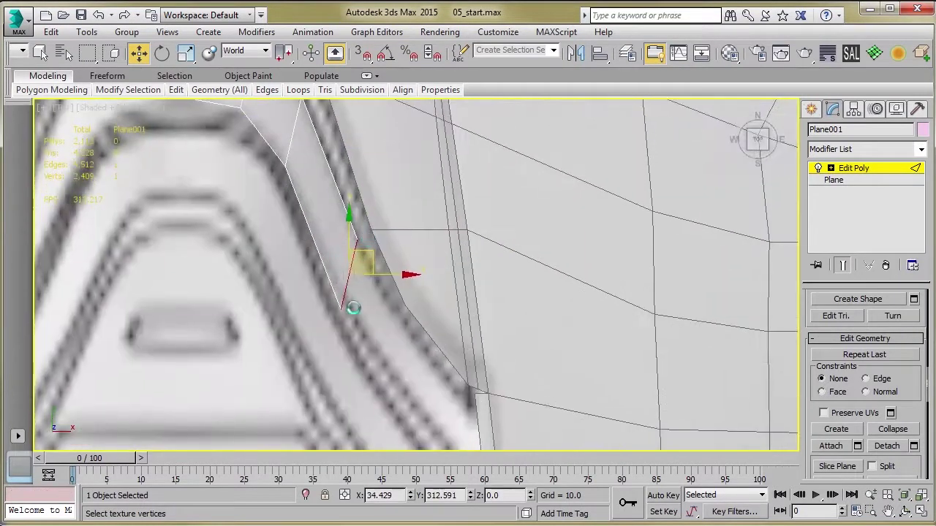
{"action": "middle_click_drag", "start_coordinate": [356, 303], "coordinate": [321, 221]}
{"action": "left_click_drag", "start_coordinate": [330, 189], "coordinate": [376, 238], "text": "shift"}
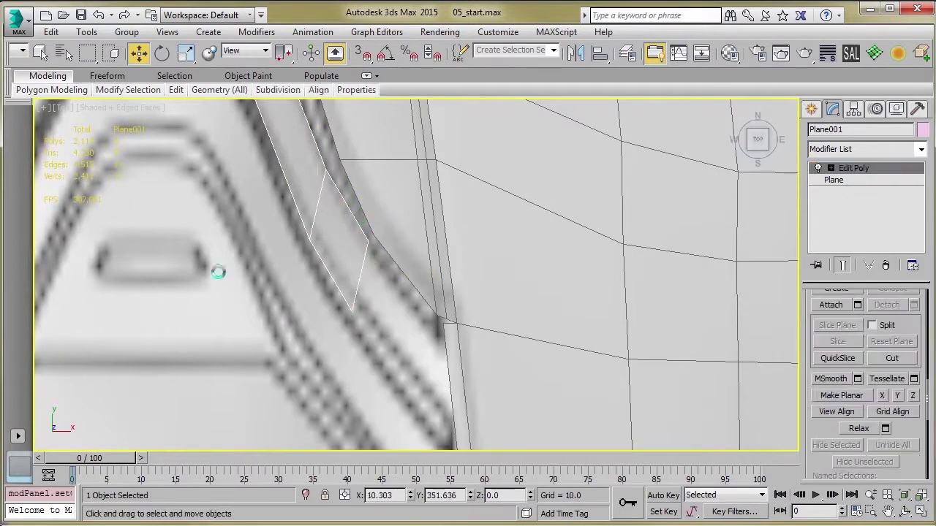
Step: Adjust the body opening's vertex beside the louvre strip's end, and reselect the louvre plane
{"action": "left_click", "coordinate": [390, 221]}
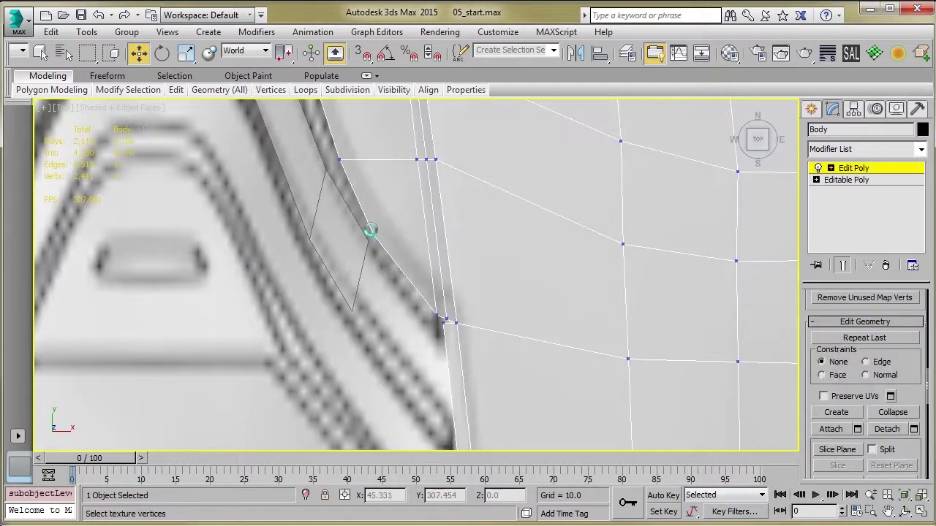
{"action": "left_click", "coordinate": [373, 235]}
{"action": "left_click", "coordinate": [874, 167]}
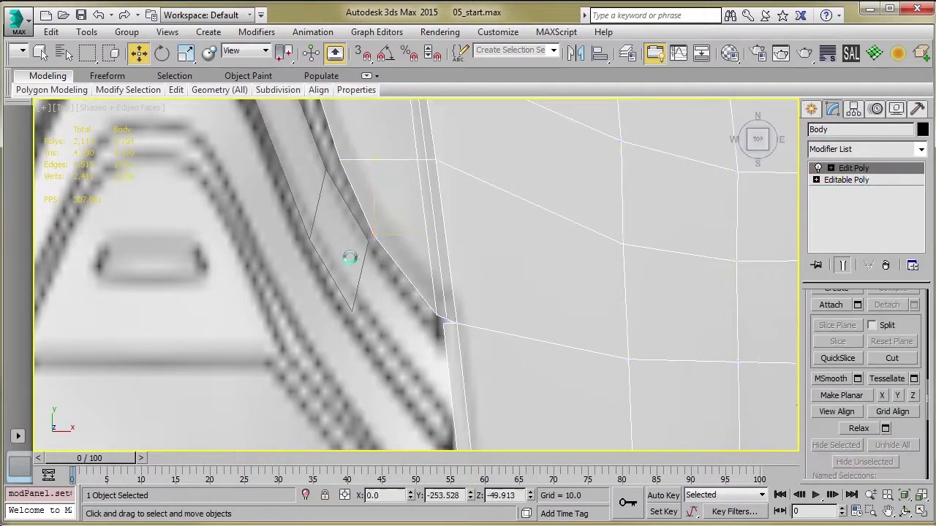
{"action": "left_click", "coordinate": [350, 257]}
Step: Extrude the louvre strip's end edge into one more segment reaching the body opening's corner, and fit its end vertices to the blueprint
{"action": "middle_click_drag", "start_coordinate": [353, 269], "coordinate": [361, 277]}
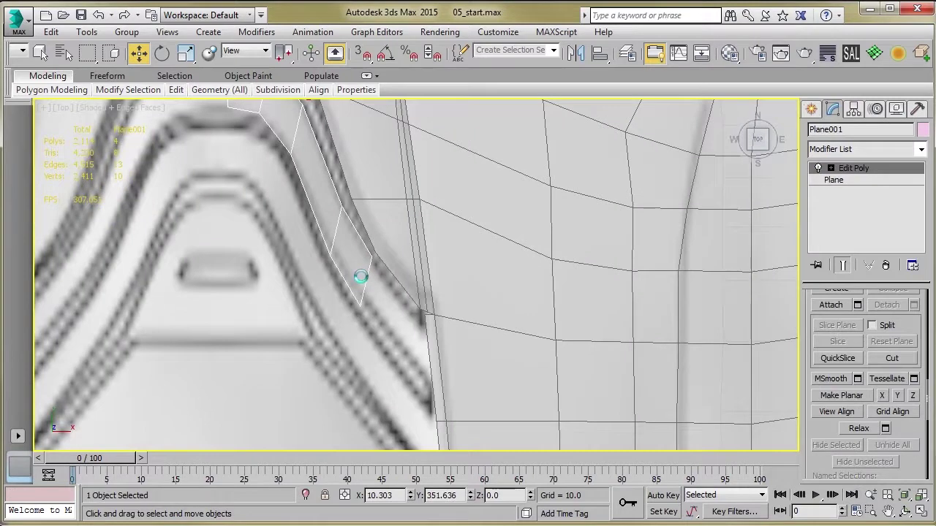
{"action": "key", "text": "2"}
{"action": "left_click", "coordinate": [363, 291]}
{"action": "mouse_move", "coordinate": [300, 252]}
{"action": "middle_mouse_down"}
{"action": "mouse_move", "coordinate": [286, 197]}
{"action": "mouse_move", "coordinate": [306, 238]}
{"action": "middle_mouse_up"}
{"action": "mouse_move", "coordinate": [291, 192]}
{"action": "middle_mouse_down"}
{"action": "mouse_move", "coordinate": [280, 203]}
{"action": "mouse_move", "coordinate": [280, 163]}
{"action": "middle_mouse_up"}
{"action": "middle_click_drag", "start_coordinate": [315, 249], "coordinate": [304, 207]}
{"action": "middle_click_drag", "start_coordinate": [369, 269], "coordinate": [369, 230]}
{"action": "left_click_drag", "start_coordinate": [369, 231], "coordinate": [412, 287]}
{"action": "mouse_move", "coordinate": [362, 290]}
{"action": "middle_mouse_down"}
{"action": "mouse_move", "coordinate": [344, 277]}
{"action": "mouse_move", "coordinate": [361, 295]}
{"action": "middle_mouse_up"}
{"action": "key", "text": "1"}
{"action": "left_click_drag", "start_coordinate": [351, 320], "coordinate": [383, 286]}
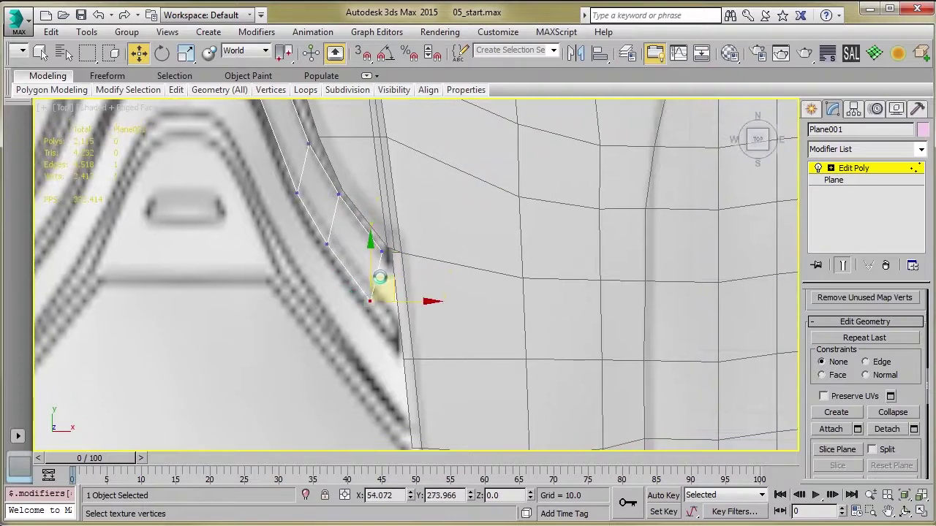
{"action": "left_click_drag", "start_coordinate": [395, 299], "coordinate": [392, 301]}
Step: Move the strip's outer vertices beside the body opening to follow the louvre's outer curve
{"action": "middle_click_drag", "start_coordinate": [333, 261], "coordinate": [383, 335]}
{"action": "middle_click_drag", "start_coordinate": [301, 159], "coordinate": [362, 265]}
{"action": "left_click_drag", "start_coordinate": [367, 218], "coordinate": [401, 242]}
{"action": "left_click_drag", "start_coordinate": [393, 203], "coordinate": [399, 202]}
{"action": "middle_click_drag", "start_coordinate": [352, 271], "coordinate": [321, 290]}
{"action": "scroll", "coordinate": [322, 291], "scroll_direction": "down", "scroll_amount": 2}
{"action": "middle_click_drag", "start_coordinate": [337, 341], "coordinate": [274, 210]}
{"action": "scroll", "coordinate": [282, 244], "scroll_direction": "up", "scroll_amount": 4}
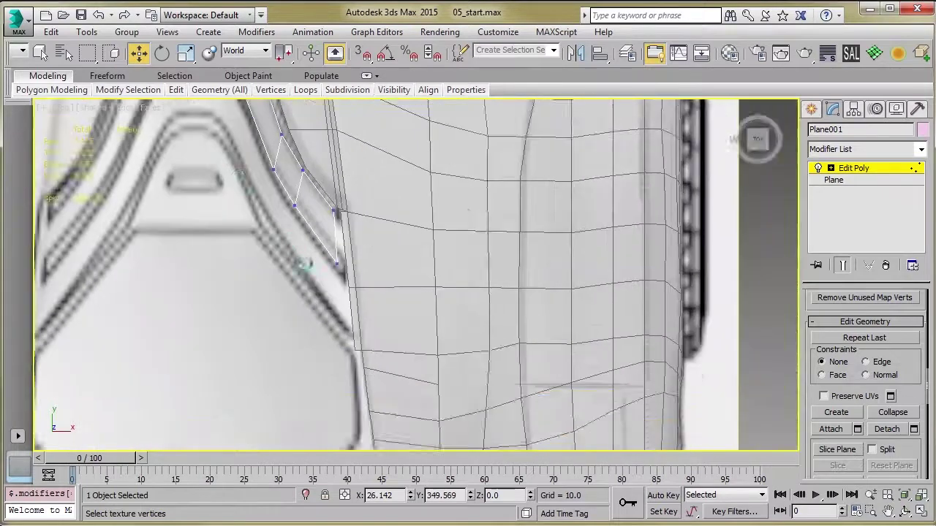
Step: Refine the strip's inner-edge vertices and its upper corner vertices against the louvre outline
{"action": "scroll", "coordinate": [376, 292], "scroll_direction": "down", "scroll_amount": 4}
{"action": "left_click_drag", "start_coordinate": [375, 292], "coordinate": [375, 272]}
{"action": "left_click", "coordinate": [327, 247]}
{"action": "left_click_drag", "start_coordinate": [338, 223], "coordinate": [315, 184]}
{"action": "middle_click_drag", "start_coordinate": [245, 172], "coordinate": [238, 216]}
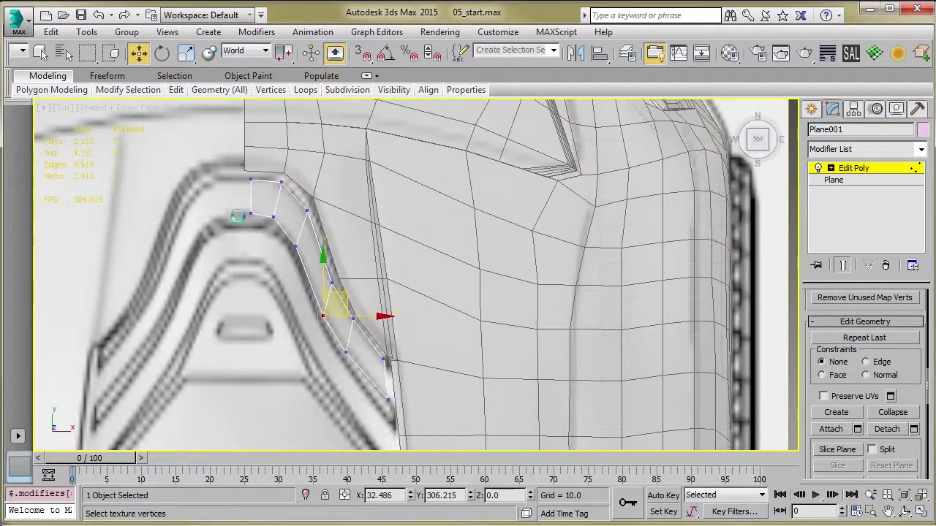
{"action": "left_click_drag", "start_coordinate": [240, 208], "coordinate": [266, 228]}
{"action": "left_click_drag", "start_coordinate": [252, 180], "coordinate": [253, 183]}
Step: Extrude the strip's end edge sideways into a narrow segment filling the gap to the body's edge
{"action": "scroll", "coordinate": [255, 237], "scroll_direction": "down", "scroll_amount": 2}
{"action": "scroll", "coordinate": [256, 236], "scroll_direction": "up", "scroll_amount": 2}
{"action": "key", "text": "2"}
{"action": "scroll", "coordinate": [250, 235], "scroll_direction": "up", "scroll_amount": 1}
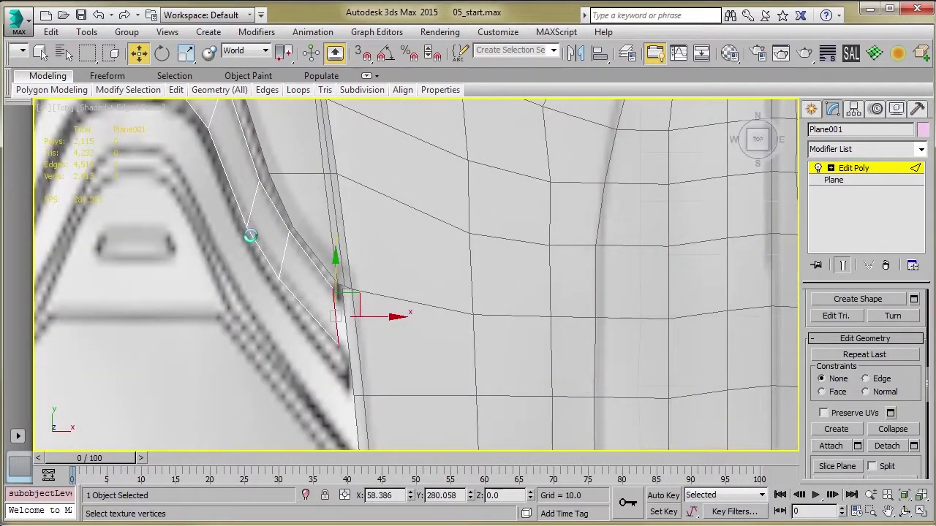
{"action": "middle_click_drag", "start_coordinate": [246, 192], "coordinate": [262, 202]}
{"action": "key", "text": "1"}
{"action": "left_click", "coordinate": [283, 233]}
{"action": "scroll", "coordinate": [289, 287], "scroll_direction": "down", "scroll_amount": 3}
{"action": "scroll", "coordinate": [270, 254], "scroll_direction": "up", "scroll_amount": 3}
{"action": "scroll", "coordinate": [293, 248], "scroll_direction": "up", "scroll_amount": 1}
{"action": "key", "text": "2"}
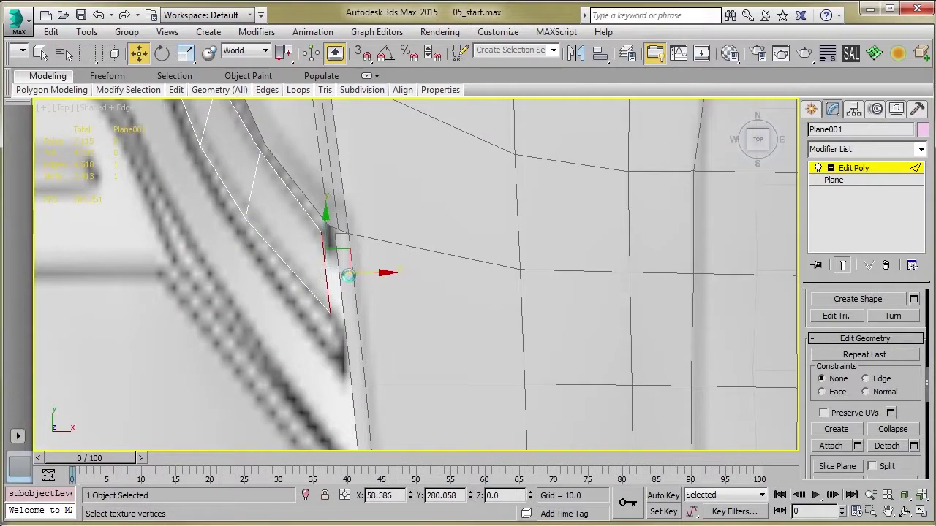
{"action": "left_click_drag", "start_coordinate": [359, 275], "coordinate": [374, 279]}
Step: Extrude the narrow segment's short lower edge down along the body's edge to the next louvre line
{"action": "middle_click_drag", "start_coordinate": [322, 292], "coordinate": [315, 245]}
{"action": "scroll", "coordinate": [317, 248], "scroll_direction": "down", "scroll_amount": 2}
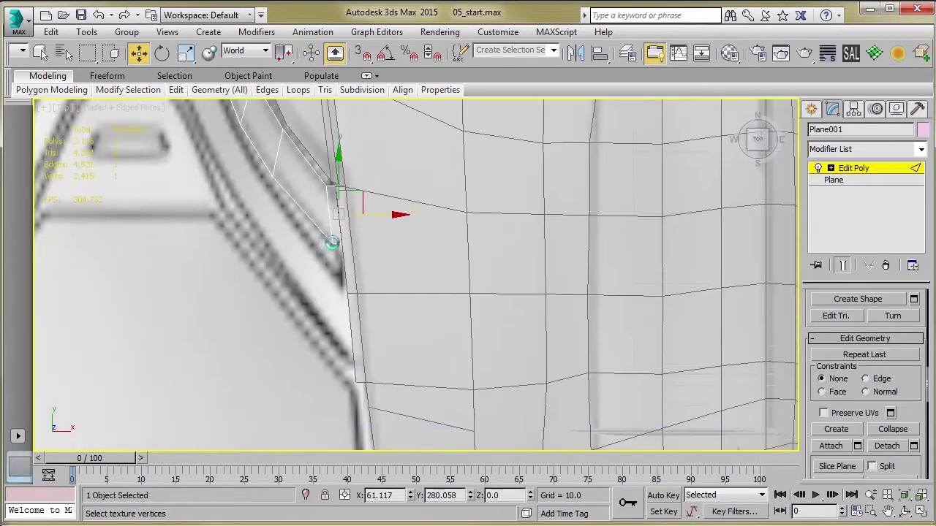
{"action": "left_click", "coordinate": [333, 243]}
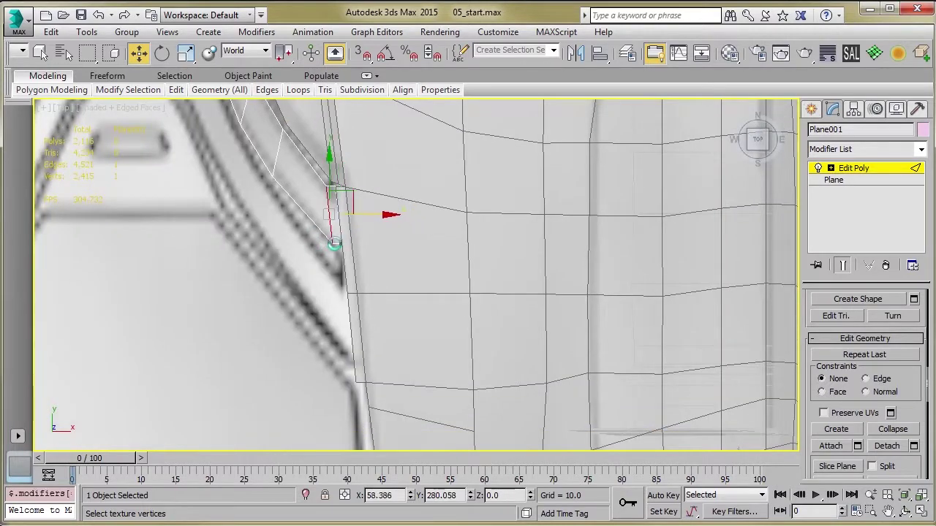
{"action": "left_click", "coordinate": [340, 242]}
{"action": "left_click", "coordinate": [338, 245]}
{"action": "scroll", "coordinate": [340, 259], "scroll_direction": "up", "scroll_amount": 3}
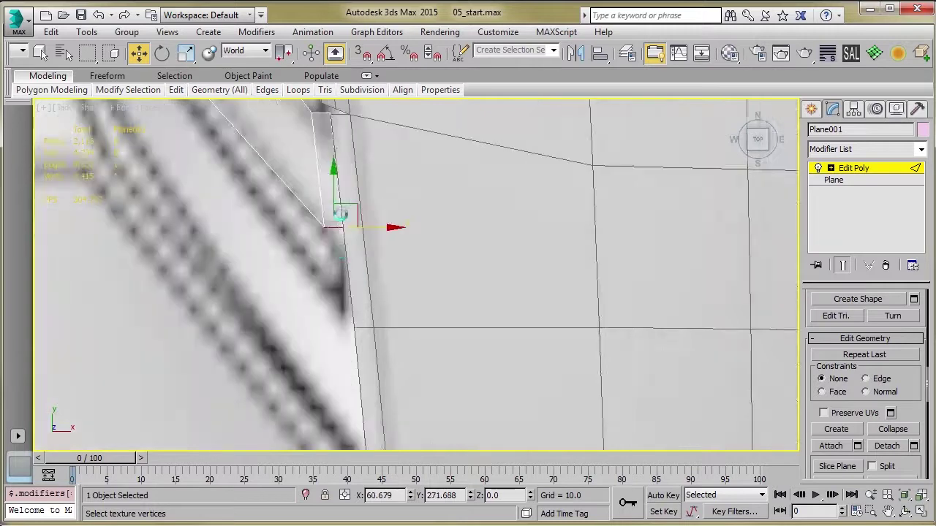
{"action": "scroll", "coordinate": [340, 219], "scroll_direction": "down", "scroll_amount": 2}
{"action": "left_click_drag", "start_coordinate": [340, 190], "coordinate": [350, 234], "text": "shift"}
Step: Align the new end vertices with the body's edge, extrude another segment down to the lower louvre's corner, and fit its vertices
{"action": "key", "text": "1"}
{"action": "left_click_drag", "start_coordinate": [295, 265], "coordinate": [380, 266]}
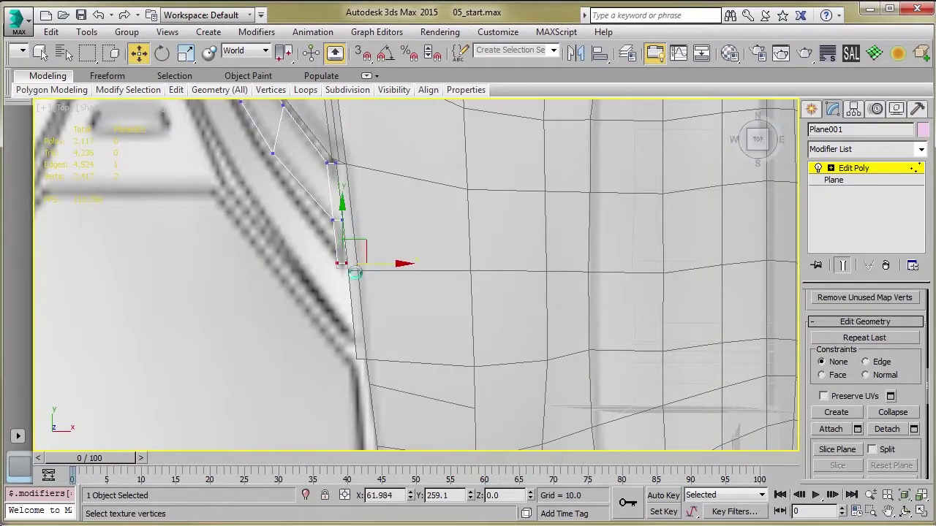
{"action": "key", "text": "2"}
{"action": "left_click_drag", "start_coordinate": [341, 232], "coordinate": [347, 302], "text": "shift"}
{"action": "key", "text": "1"}
{"action": "left_click", "coordinate": [341, 332]}
{"action": "left_click_drag", "start_coordinate": [376, 333], "coordinate": [382, 334]}
Step: Extrude the inner side edge of the lowest narrow segment into three segments following the lower louvre up its curve
{"action": "middle_click_drag", "start_coordinate": [266, 256], "coordinate": [349, 343]}
{"action": "key", "text": "2"}
{"action": "left_click", "coordinate": [427, 391]}
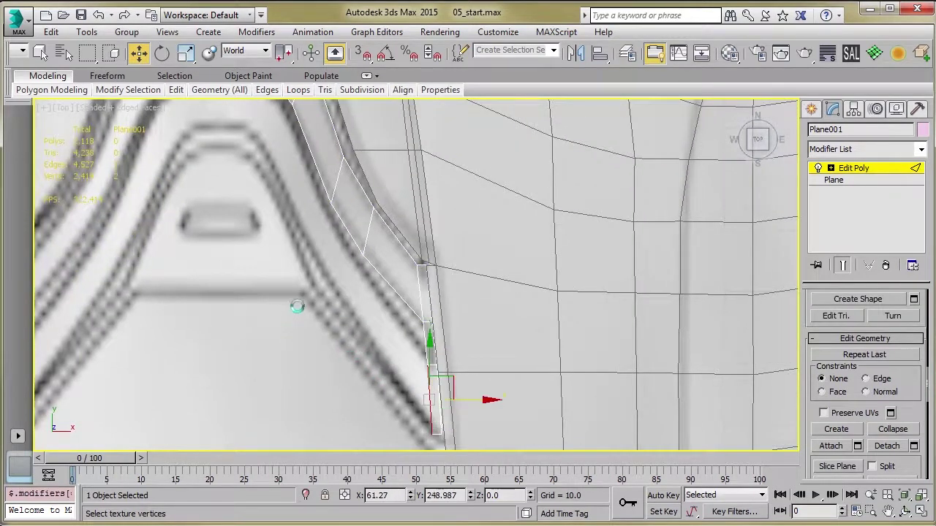
{"action": "middle_click_drag", "start_coordinate": [263, 246], "coordinate": [306, 296]}
{"action": "scroll", "coordinate": [306, 295], "scroll_direction": "down", "scroll_amount": 2}
{"action": "middle_click_drag", "start_coordinate": [293, 265], "coordinate": [315, 251]}
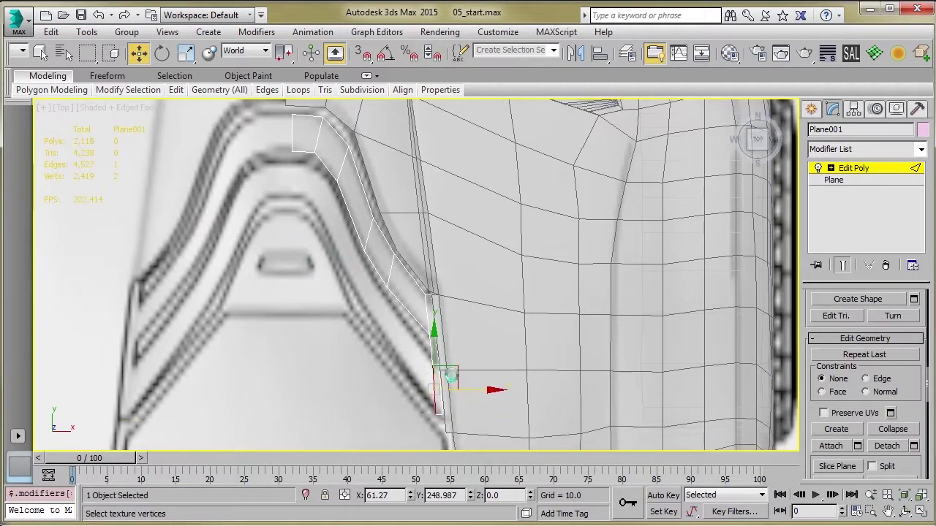
{"action": "mouse_move", "coordinate": [453, 370]}
{"action": "left_mouse_down", "text": "shift"}
{"action": "mouse_move", "coordinate": [372, 253]}
{"action": "mouse_move", "coordinate": [323, 202]}
{"action": "mouse_move", "coordinate": [339, 183]}
{"action": "left_mouse_up", "text": "shift"}
{"action": "scroll", "coordinate": [332, 191], "scroll_direction": "up", "scroll_amount": 5}
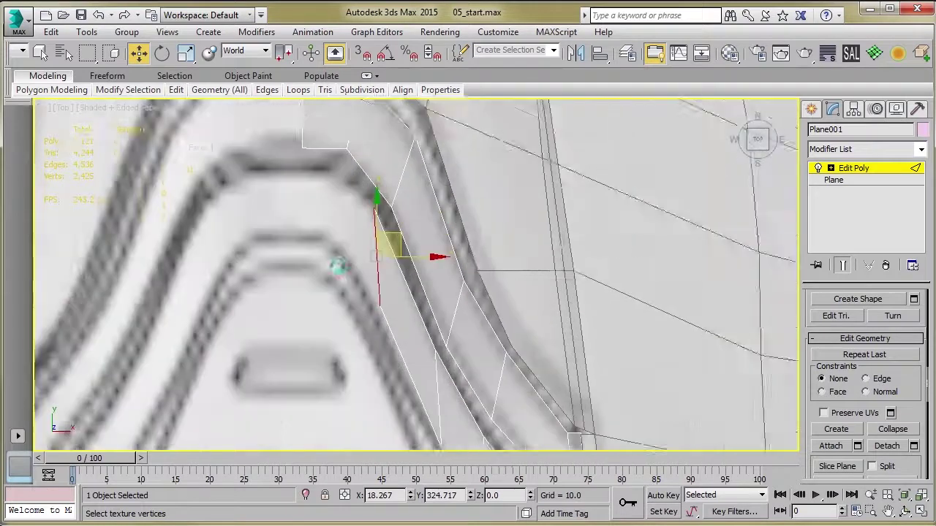
Step: Move the middle vertices of the lower louvre strip to match its upper and lower blueprint lines
{"action": "middle_click_drag", "start_coordinate": [295, 276], "coordinate": [280, 263]}
{"action": "key", "text": "1"}
{"action": "middle_click_drag", "start_coordinate": [341, 340], "coordinate": [327, 280]}
{"action": "left_click", "coordinate": [354, 232]}
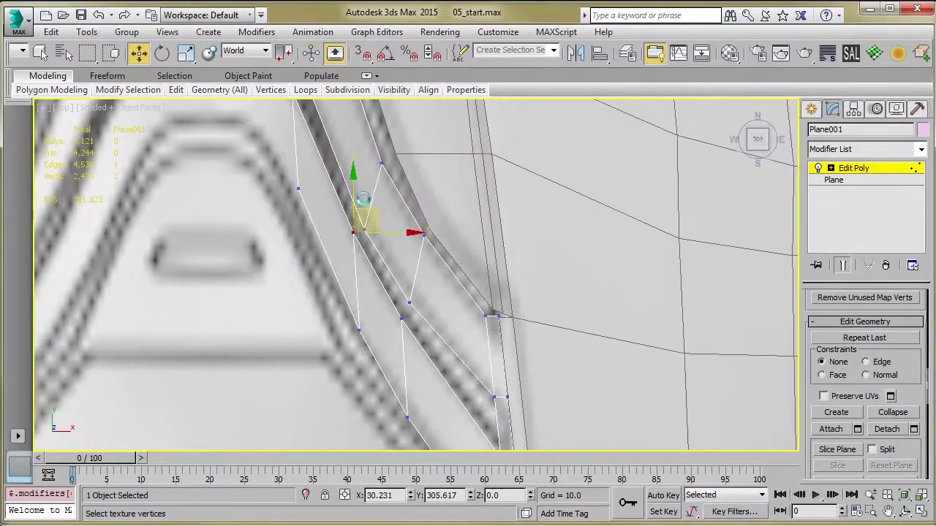
{"action": "left_click", "coordinate": [343, 227]}
{"action": "left_click_drag", "start_coordinate": [361, 239], "coordinate": [361, 240]}
{"action": "left_click_drag", "start_coordinate": [368, 207], "coordinate": [372, 219]}
{"action": "left_click_drag", "start_coordinate": [354, 283], "coordinate": [375, 362]}
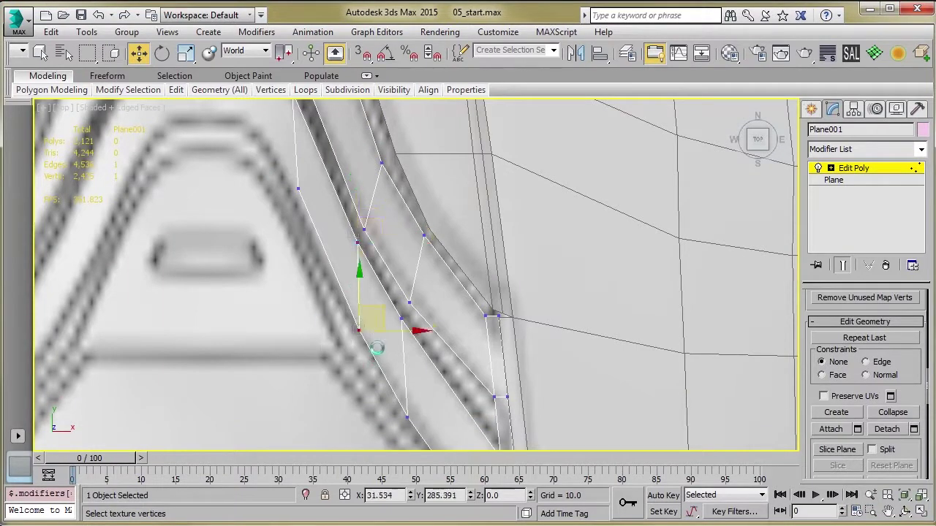
{"action": "left_click_drag", "start_coordinate": [379, 315], "coordinate": [356, 274]}
Step: Reposition the lower strip's vertex pair nearest the body's edge so the cross edge runs square to the louvre curve
{"action": "middle_click_drag", "start_coordinate": [356, 356], "coordinate": [310, 306]}
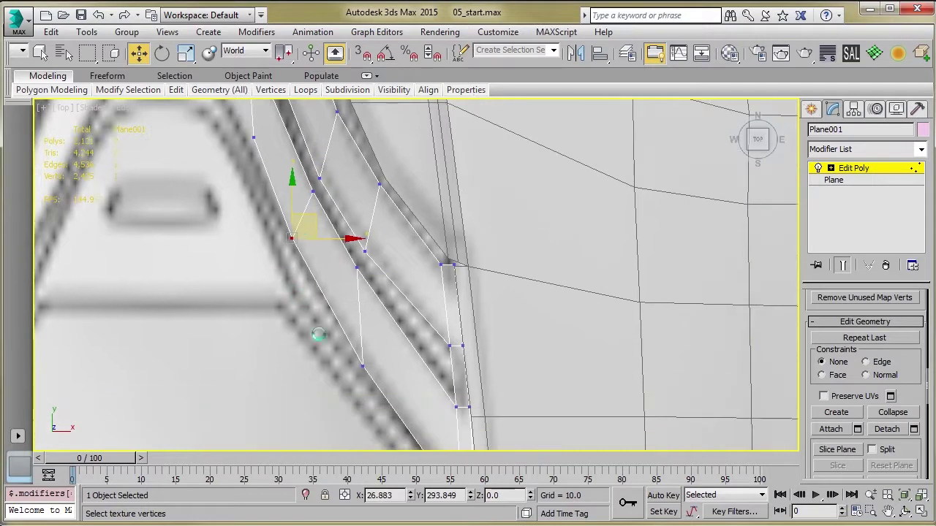
{"action": "left_click_drag", "start_coordinate": [346, 265], "coordinate": [380, 252]}
{"action": "left_click_drag", "start_coordinate": [313, 332], "coordinate": [391, 385]}
{"action": "left_click_drag", "start_coordinate": [375, 348], "coordinate": [347, 295]}
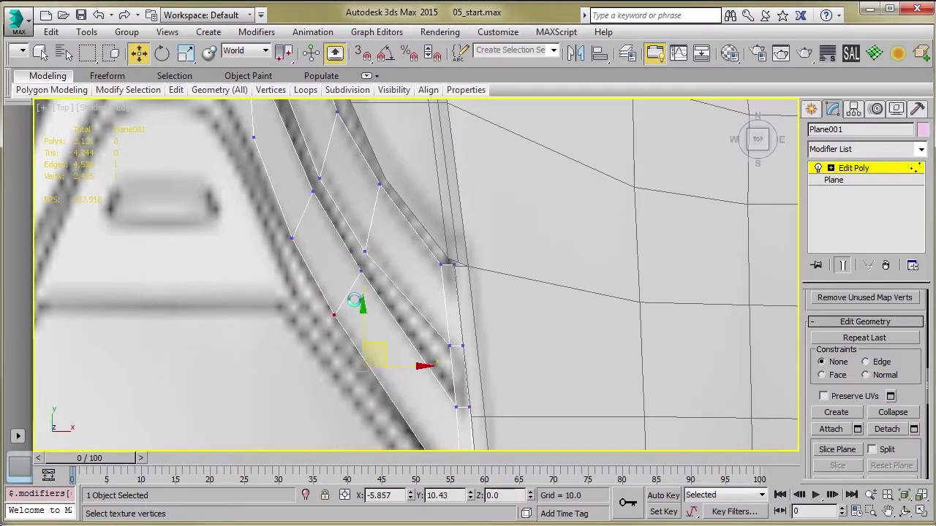
{"action": "left_click_drag", "start_coordinate": [301, 225], "coordinate": [306, 215]}
Step: Fit the upper end vertices of the lower louvre strip to the bend in the blueprint outline
{"action": "middle_click_drag", "start_coordinate": [218, 160], "coordinate": [261, 283]}
{"action": "left_click_drag", "start_coordinate": [278, 276], "coordinate": [299, 232]}
{"action": "scroll", "coordinate": [250, 230], "scroll_direction": "down", "scroll_amount": 2}
{"action": "middle_click_drag", "start_coordinate": [238, 235], "coordinate": [255, 278]}
{"action": "left_click_drag", "start_coordinate": [252, 201], "coordinate": [313, 219]}
{"action": "scroll", "coordinate": [269, 257], "scroll_direction": "down", "scroll_amount": 3}
{"action": "middle_click_drag", "start_coordinate": [231, 381], "coordinate": [267, 326]}
{"action": "scroll", "coordinate": [242, 256], "scroll_direction": "up", "scroll_amount": 2}
{"action": "scroll", "coordinate": [260, 319], "scroll_direction": "down", "scroll_amount": 1}
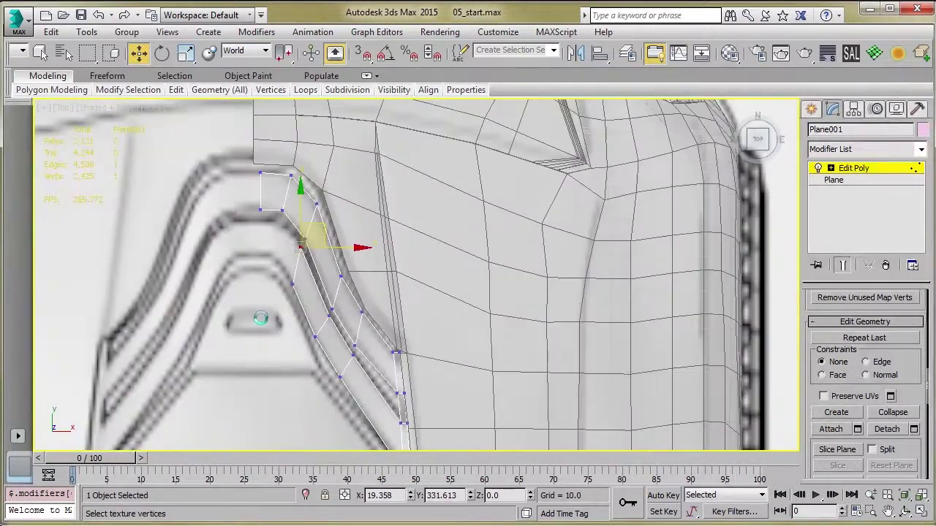
Step: Extrude the lower strip's upper end edge into two more segments around the bend to the car's centre line
{"action": "key", "text": "2"}
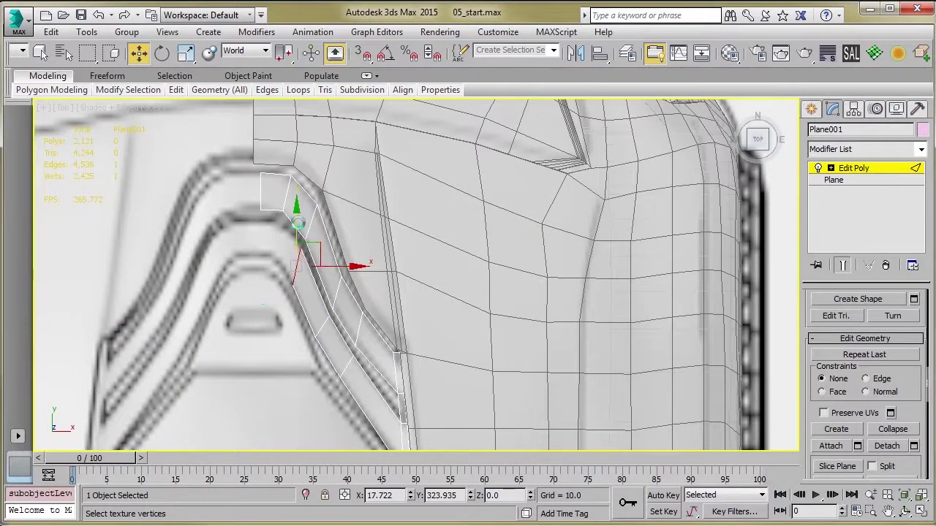
{"action": "left_click_drag", "start_coordinate": [309, 249], "coordinate": [270, 220]}
{"action": "scroll", "coordinate": [271, 219], "scroll_direction": "up", "scroll_amount": 2}
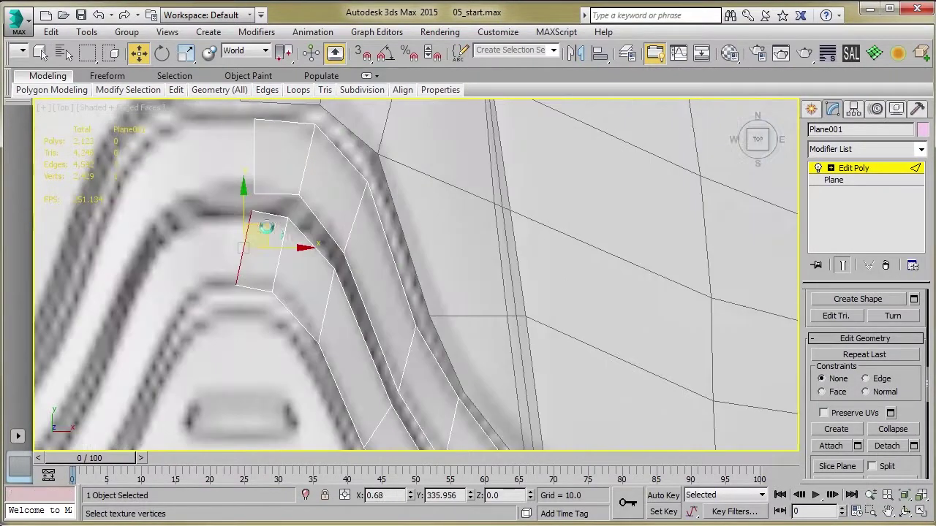
Step: Move the inner end vertices of both louvre strips sideways onto the car's centre line
{"action": "key", "text": "1"}
{"action": "scroll", "coordinate": [249, 243], "scroll_direction": "down", "scroll_amount": 4}
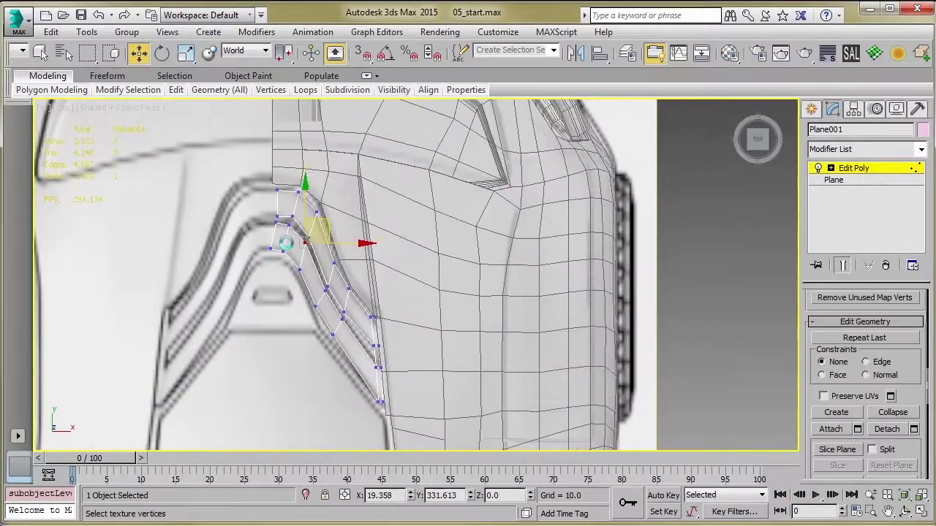
{"action": "scroll", "coordinate": [254, 243], "scroll_direction": "up", "scroll_amount": 4}
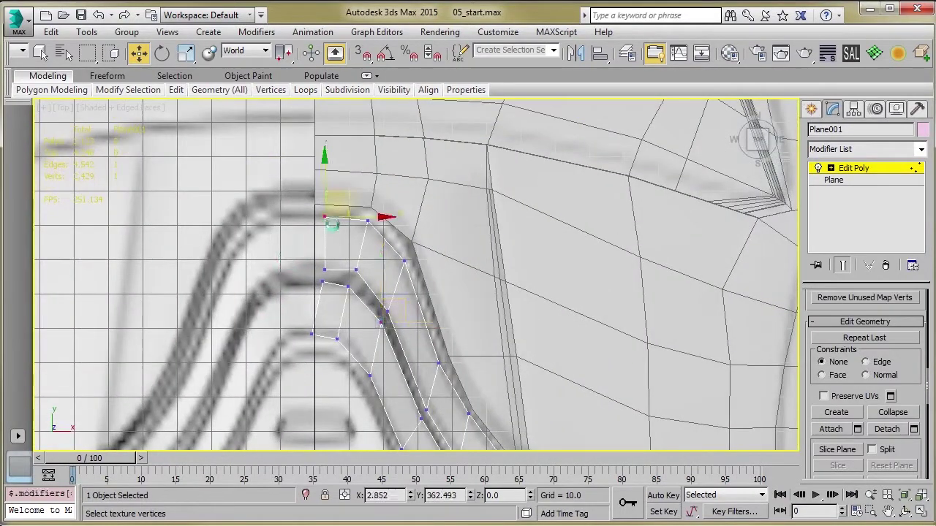
{"action": "left_click_drag", "start_coordinate": [356, 216], "coordinate": [340, 218]}
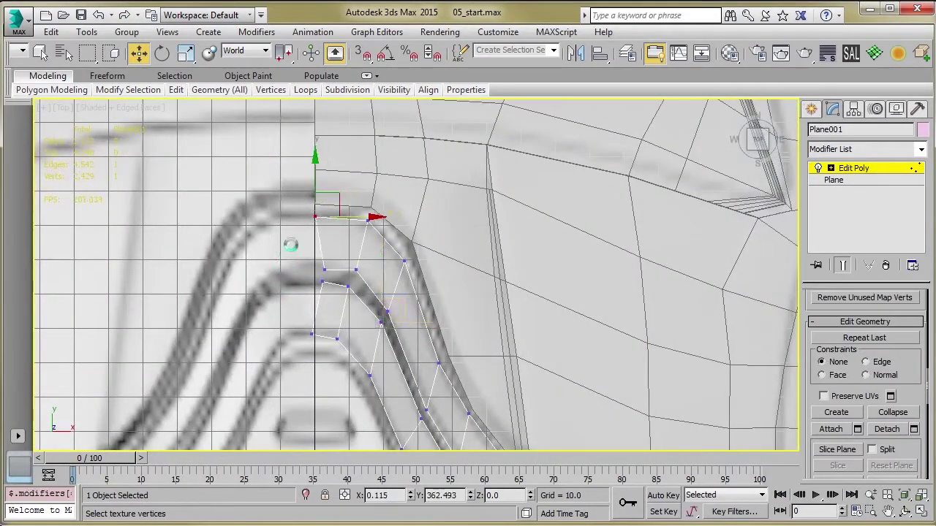
{"action": "mouse_move", "coordinate": [334, 274]}
{"action": "left_mouse_down"}
{"action": "mouse_move", "coordinate": [321, 291]}
{"action": "mouse_move", "coordinate": [338, 277]}
{"action": "left_mouse_up"}
{"action": "left_click_drag", "start_coordinate": [360, 281], "coordinate": [352, 282]}
{"action": "left_click_drag", "start_coordinate": [291, 320], "coordinate": [329, 333]}
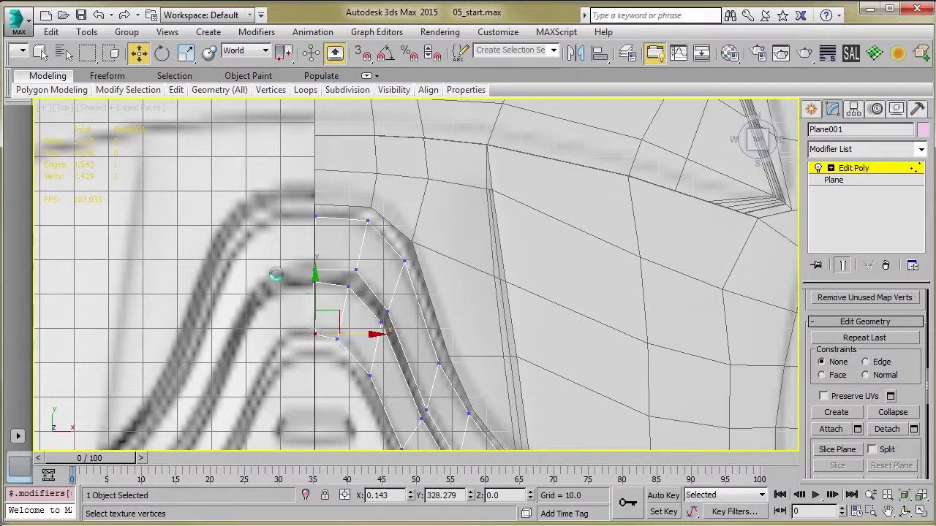
Step: Fine-tune the lower strip's upper end vertex on the centre line, and raise the upper strip's lower end vertex slightly
{"action": "left_click_drag", "start_coordinate": [311, 287], "coordinate": [312, 286]}
{"action": "scroll", "coordinate": [314, 285], "scroll_direction": "up", "scroll_amount": 4}
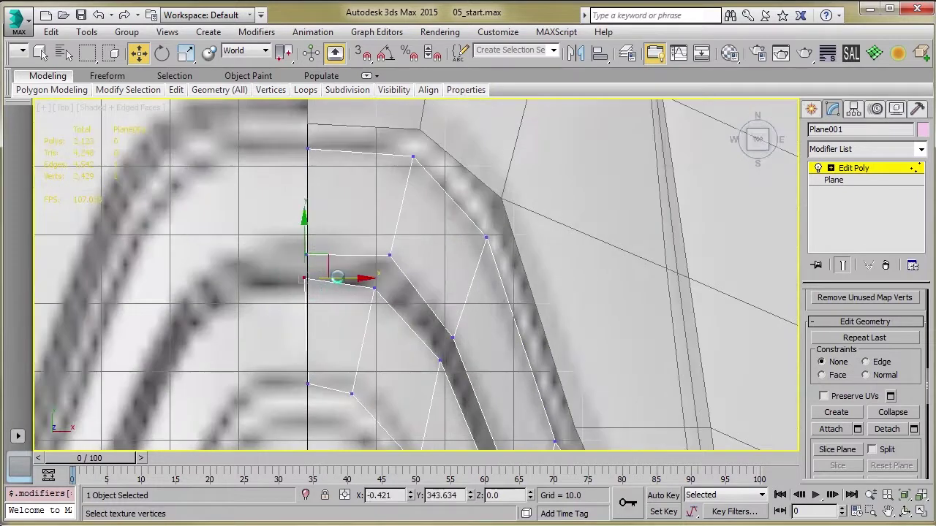
{"action": "scroll", "coordinate": [278, 315], "scroll_direction": "down", "scroll_amount": 4}
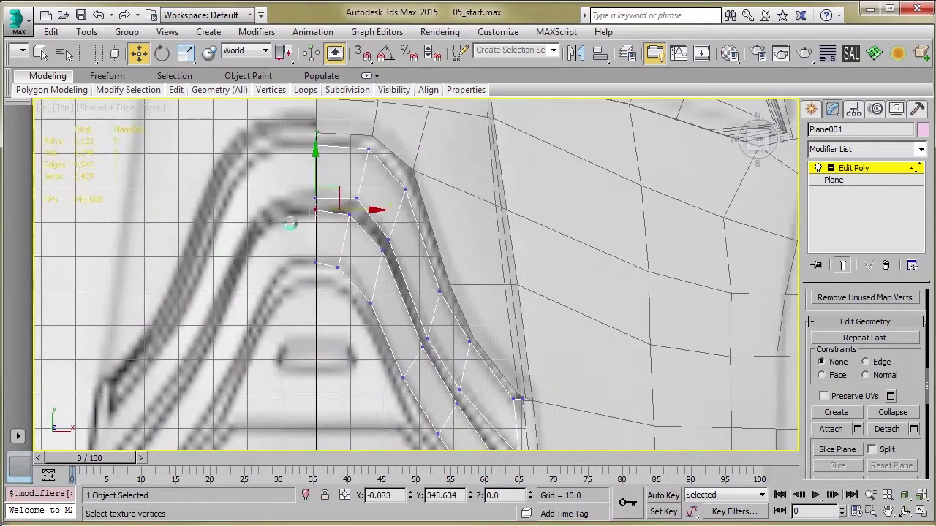
{"action": "left_click_drag", "start_coordinate": [323, 199], "coordinate": [324, 199]}
{"action": "left_click_drag", "start_coordinate": [316, 163], "coordinate": [316, 157]}
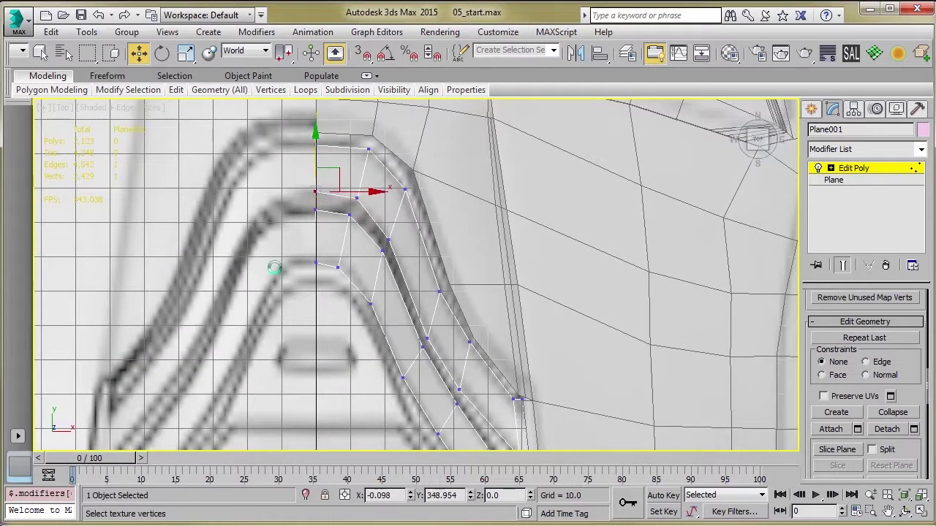
Step: Leave vertex editing and examine the louvre strips against the body in the perspective and top views
{"action": "middle_click_drag", "start_coordinate": [290, 370], "coordinate": [253, 259]}
{"action": "scroll", "coordinate": [267, 291], "scroll_direction": "down", "scroll_amount": 2}
{"action": "mouse_move", "coordinate": [269, 294]}
{"action": "middle_mouse_down"}
{"action": "mouse_move", "coordinate": [230, 278]}
{"action": "mouse_move", "coordinate": [255, 299]}
{"action": "middle_mouse_up"}
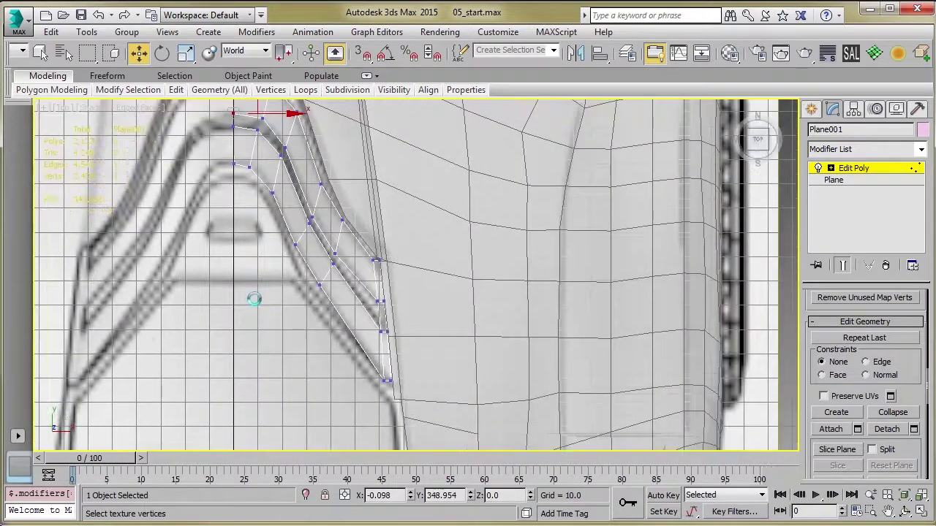
{"action": "middle_click_drag", "start_coordinate": [295, 323], "coordinate": [242, 244]}
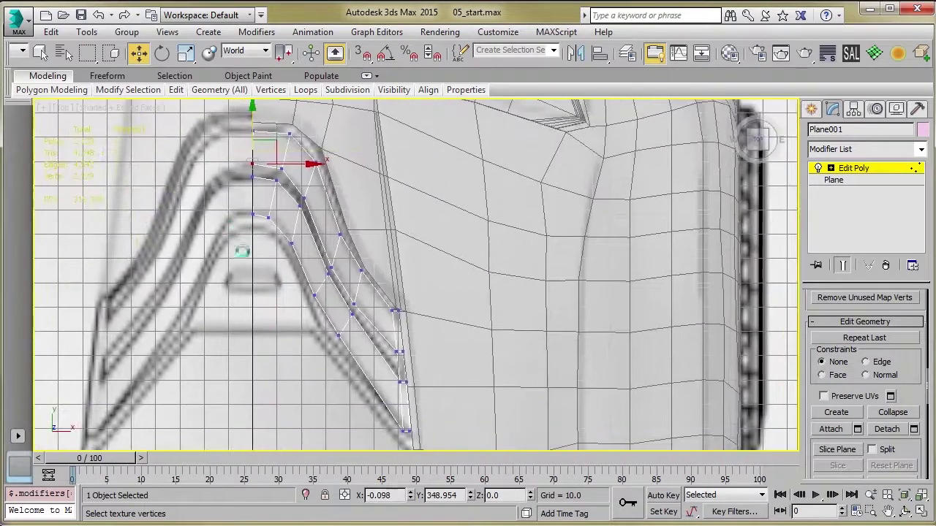
{"action": "scroll", "coordinate": [259, 281], "scroll_direction": "down", "scroll_amount": 4}
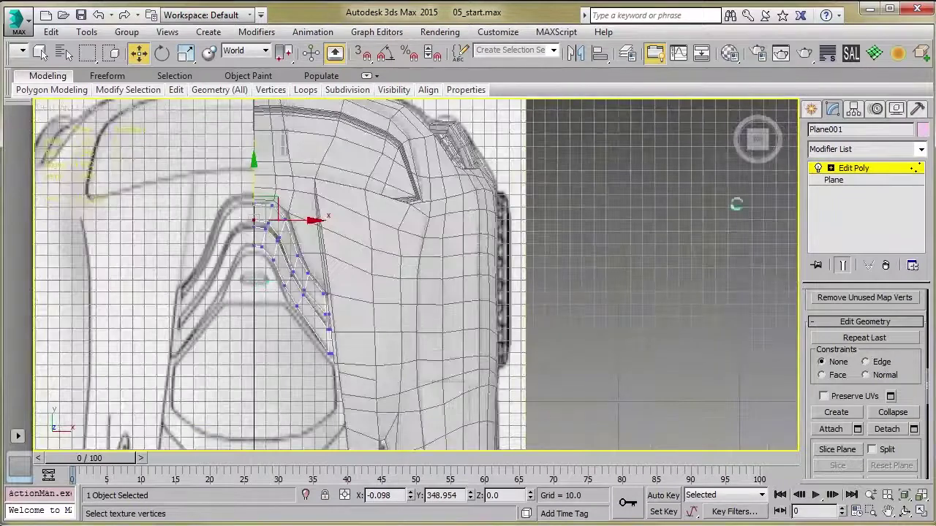
{"action": "left_click", "coordinate": [853, 168]}
{"action": "middle_click_drag", "start_coordinate": [300, 291], "coordinate": [341, 313]}
{"action": "key", "text": "p"}
{"action": "key", "text": "z"}
{"action": "left_click", "coordinate": [324, 249]}
{"action": "left_click", "coordinate": [315, 258]}
{"action": "scroll", "coordinate": [293, 263], "scroll_direction": "down", "scroll_amount": 3}
{"action": "scroll", "coordinate": [337, 313], "scroll_direction": "up", "scroll_amount": 4}
{"action": "key", "text": "t"}
{"action": "scroll", "coordinate": [280, 273], "scroll_direction": "up", "scroll_amount": 4}
{"action": "middle_click_drag", "start_coordinate": [294, 173], "coordinate": [346, 261]}
{"action": "scroll", "coordinate": [344, 258], "scroll_direction": "up", "scroll_amount": 2}
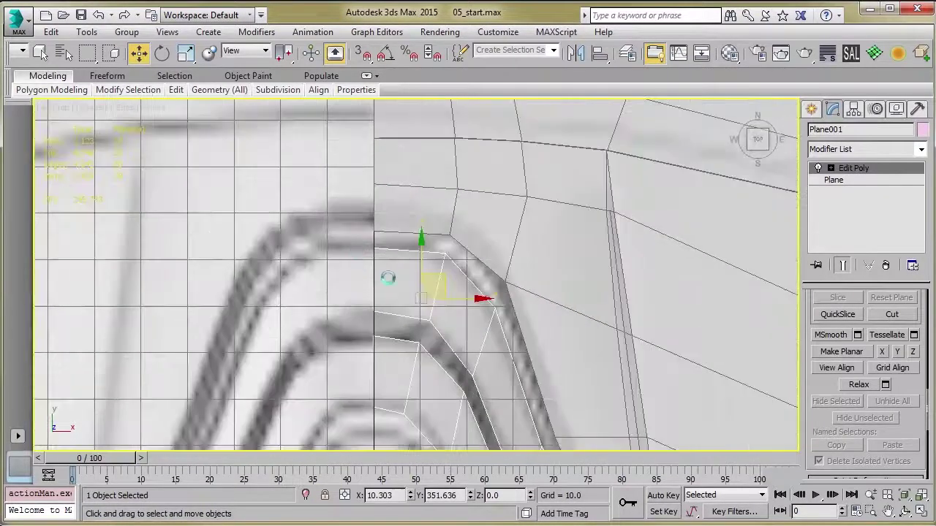
Step: Move only the pivot of the louvre strips object sideways onto the car's centre line
{"action": "scroll", "coordinate": [448, 323], "scroll_direction": "down", "scroll_amount": 3}
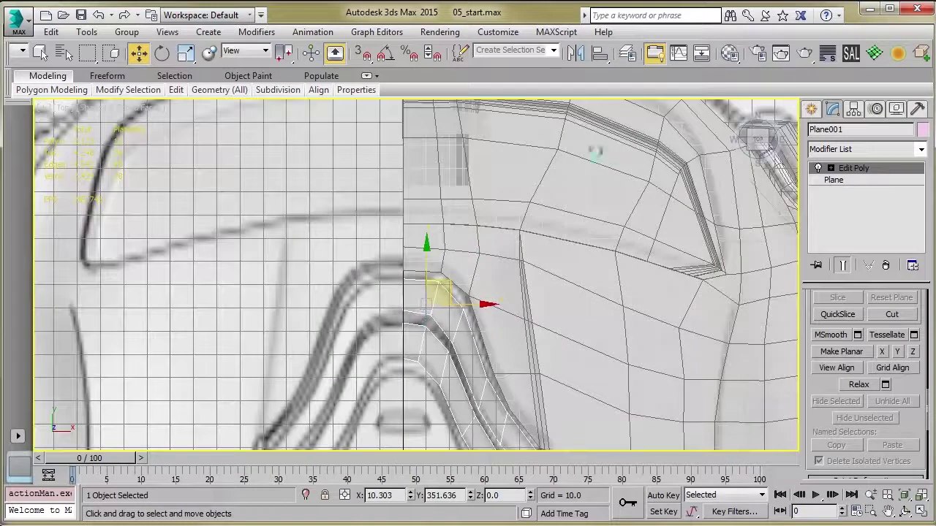
{"action": "left_click", "coordinate": [854, 109]}
{"action": "left_click", "coordinate": [867, 202]}
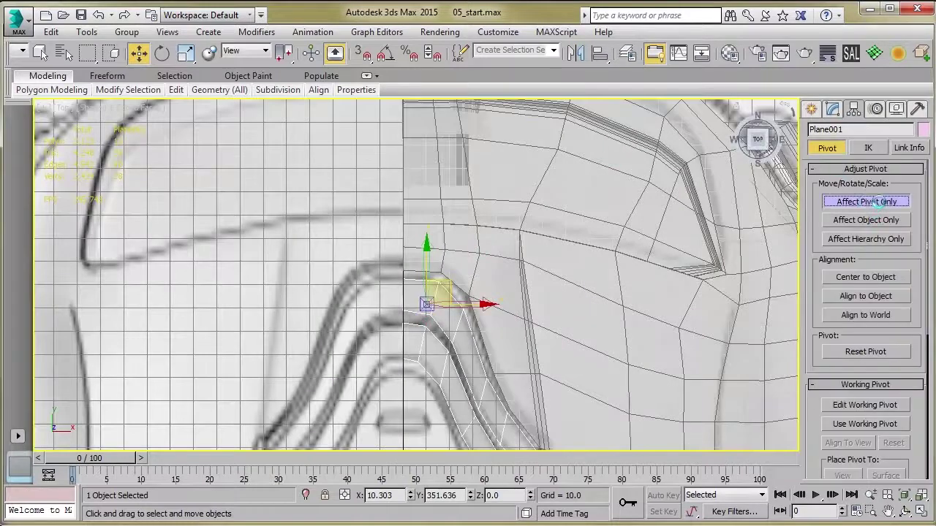
{"action": "left_click_drag", "start_coordinate": [466, 302], "coordinate": [427, 299]}
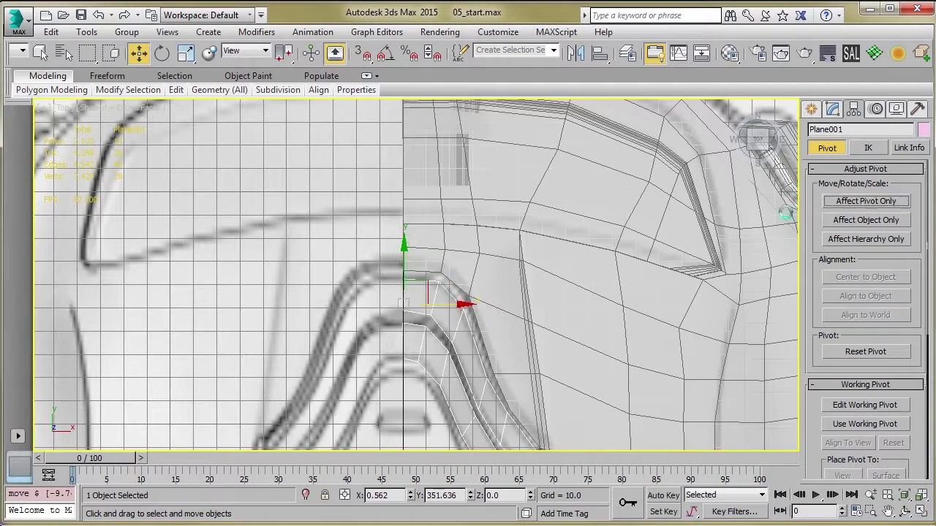
{"action": "left_click", "coordinate": [866, 201]}
Step: Select the body and examine its half mesh and centre line against the top-view blueprint from front to rear
{"action": "scroll", "coordinate": [437, 274], "scroll_direction": "up", "scroll_amount": 3}
{"action": "scroll", "coordinate": [452, 302], "scroll_direction": "down", "scroll_amount": 4}
{"action": "left_click", "coordinate": [397, 286]}
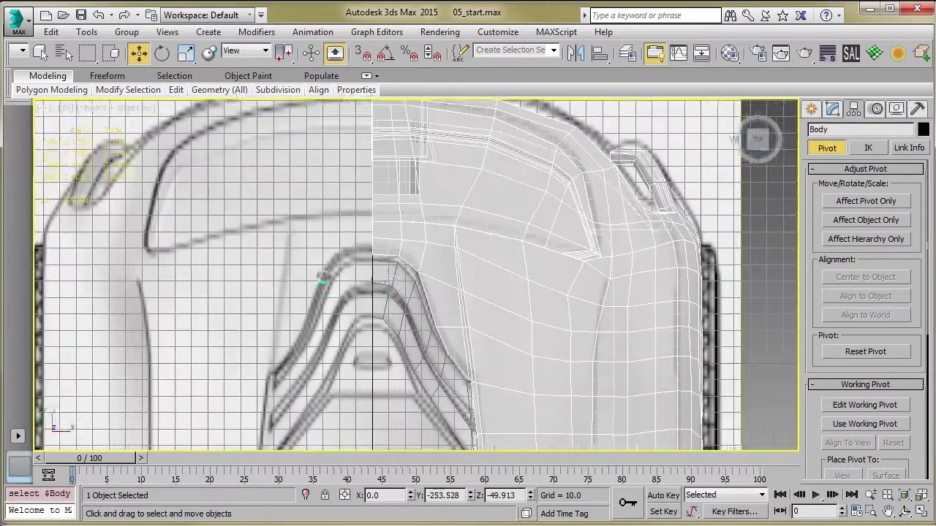
{"action": "scroll", "coordinate": [397, 286], "scroll_direction": "down", "scroll_amount": 3}
{"action": "scroll", "coordinate": [324, 251], "scroll_direction": "up", "scroll_amount": 6}
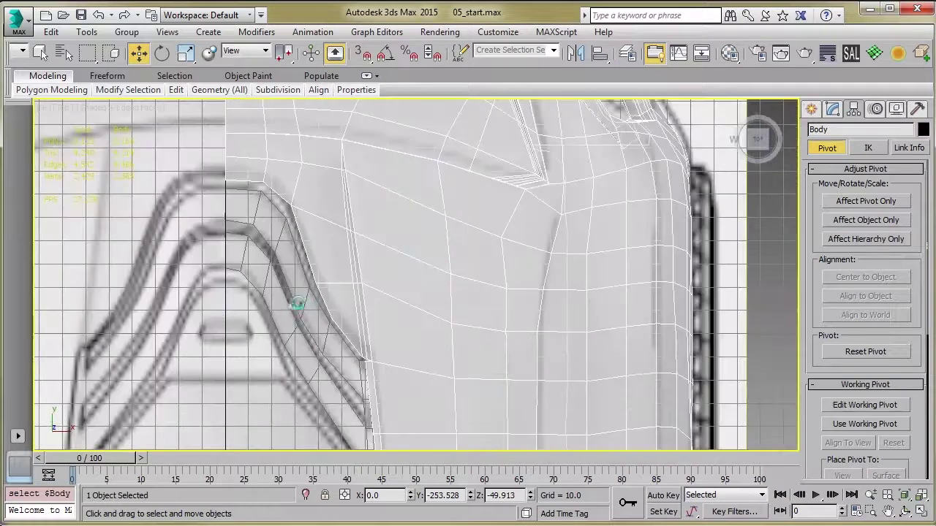
{"action": "scroll", "coordinate": [319, 297], "scroll_direction": "down", "scroll_amount": 7}
{"action": "middle_click_drag", "start_coordinate": [304, 334], "coordinate": [348, 190]}
{"action": "scroll", "coordinate": [354, 320], "scroll_direction": "up", "scroll_amount": 5}
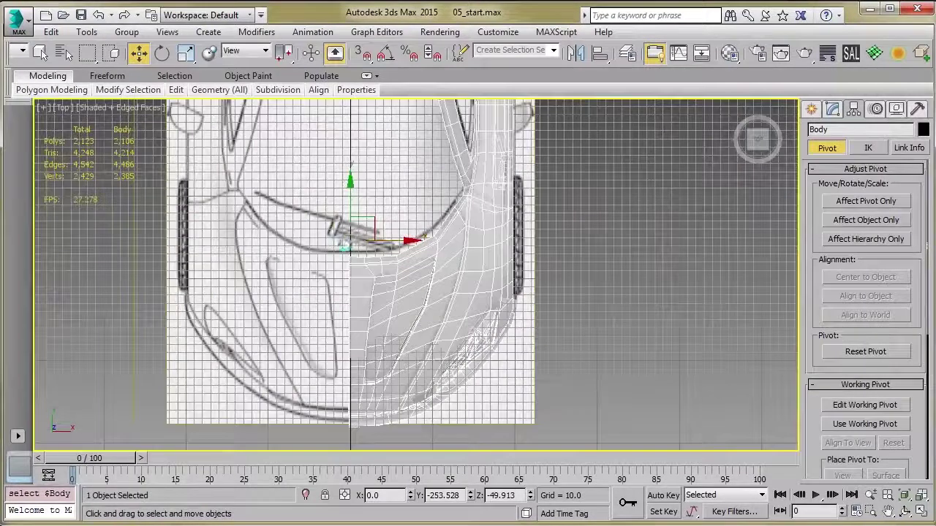
{"action": "scroll", "coordinate": [344, 248], "scroll_direction": "up", "scroll_amount": 3}
{"action": "scroll", "coordinate": [365, 208], "scroll_direction": "down", "scroll_amount": 6}
{"action": "middle_click_drag", "start_coordinate": [416, 197], "coordinate": [453, 471]}
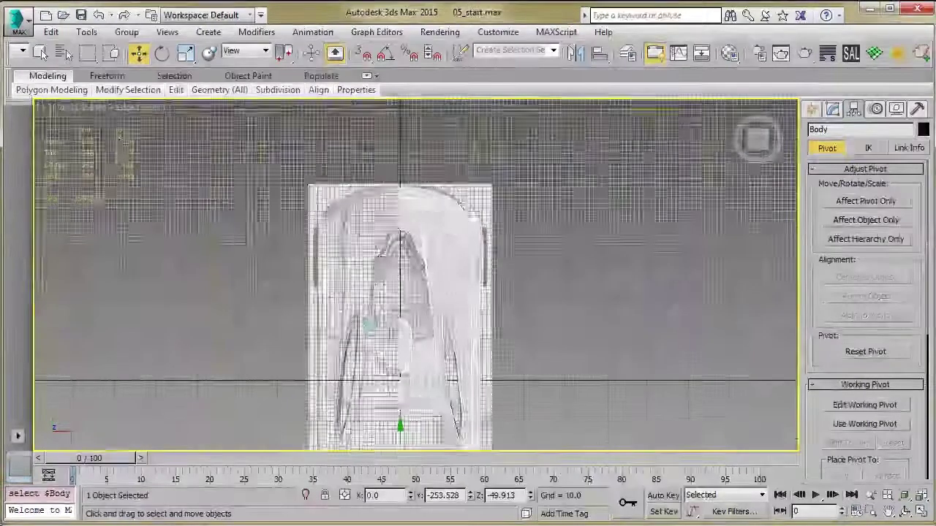
{"action": "scroll", "coordinate": [373, 318], "scroll_direction": "up", "scroll_amount": 3}
Step: Attach the louvre strips to the body mesh in its Edit Poly modifier
{"action": "left_click", "coordinate": [833, 110]}
{"action": "middle_click_drag", "start_coordinate": [425, 217], "coordinate": [394, 282]}
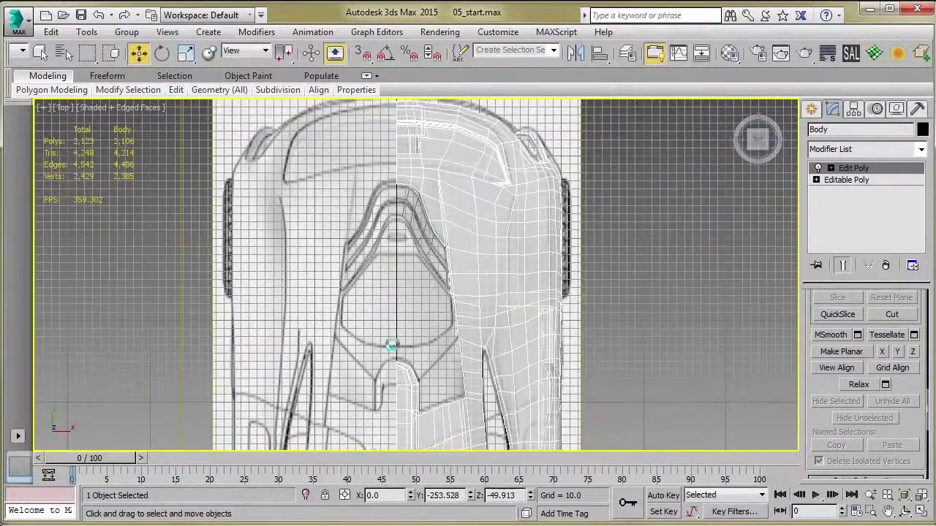
{"action": "scroll", "coordinate": [539, 309], "scroll_direction": "down", "scroll_amount": 3}
{"action": "scroll", "coordinate": [459, 217], "scroll_direction": "up", "scroll_amount": 3}
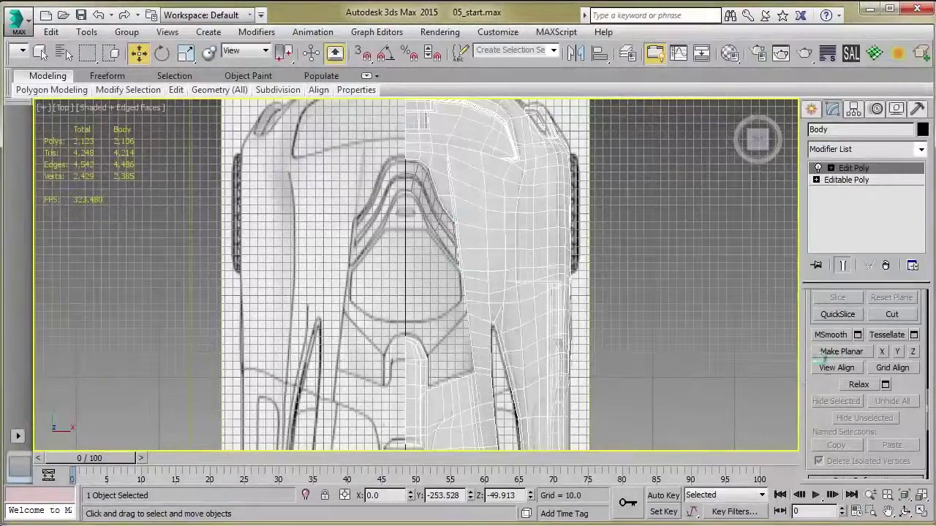
{"action": "scroll", "coordinate": [816, 385], "scroll_direction": "up", "scroll_amount": 4}
{"action": "left_click", "coordinate": [840, 430]}
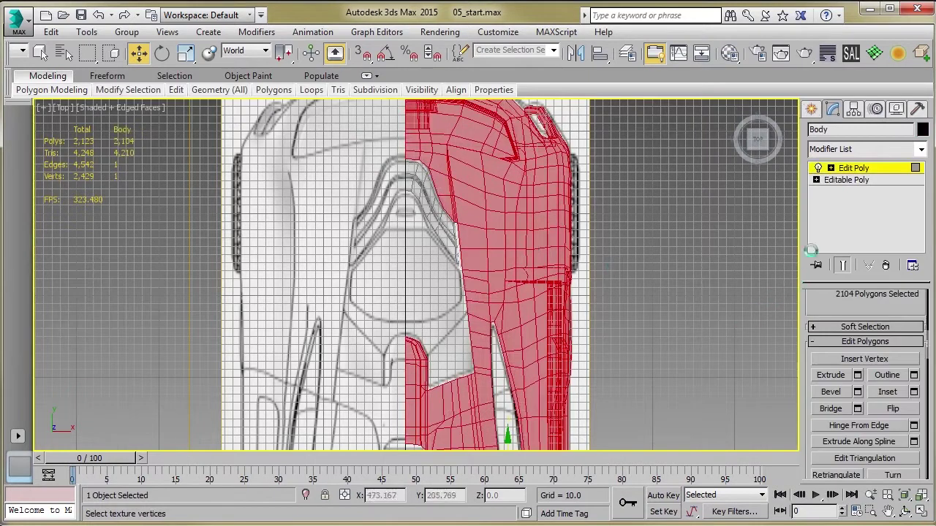
{"action": "left_click", "coordinate": [854, 168]}
{"action": "left_click", "coordinate": [831, 449]}
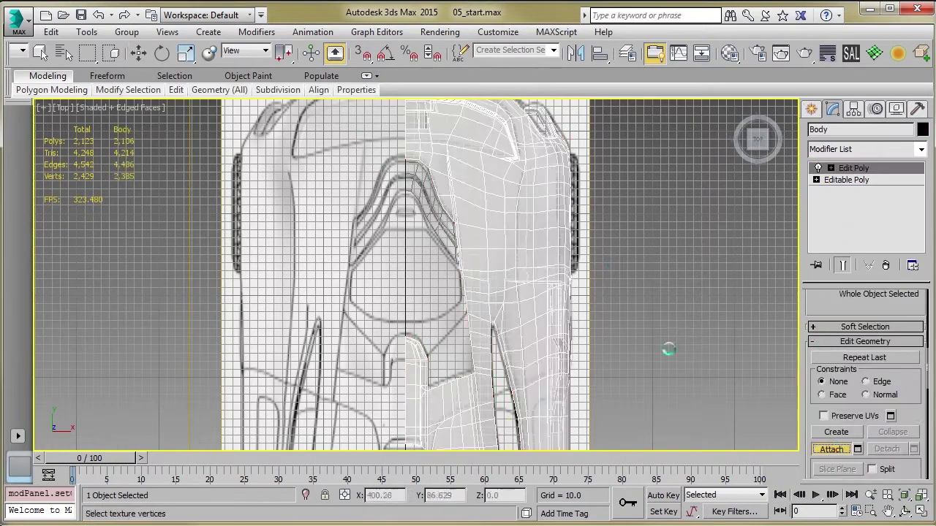
{"action": "left_click", "coordinate": [431, 203]}
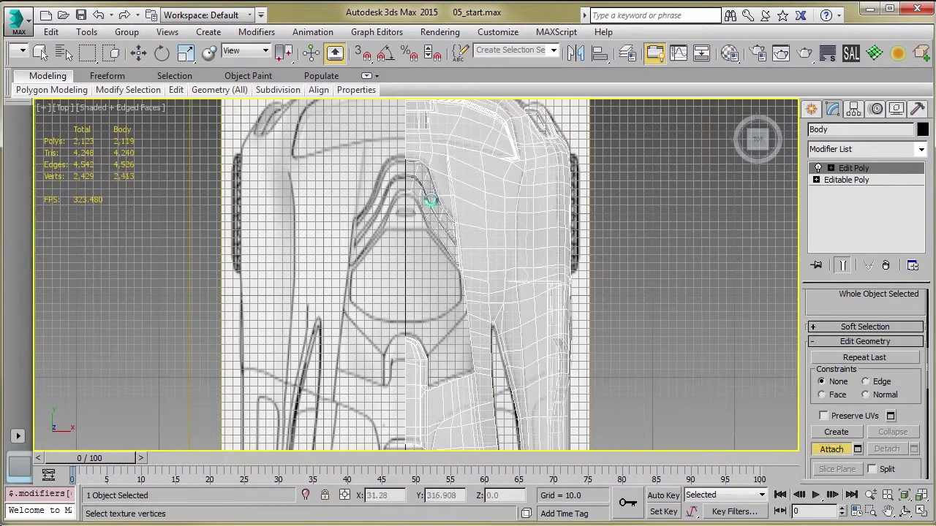
{"action": "key", "text": "w"}
Step: Apply a Symmetry modifier to the body, mirrored along X, and check the completed louvre area
{"action": "scroll", "coordinate": [390, 235], "scroll_direction": "up", "scroll_amount": 3}
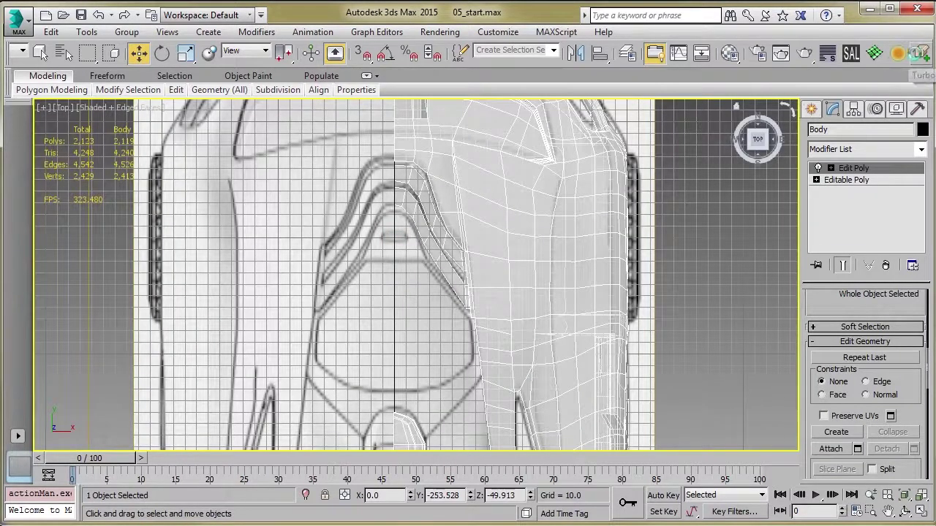
{"action": "left_click", "coordinate": [919, 54]}
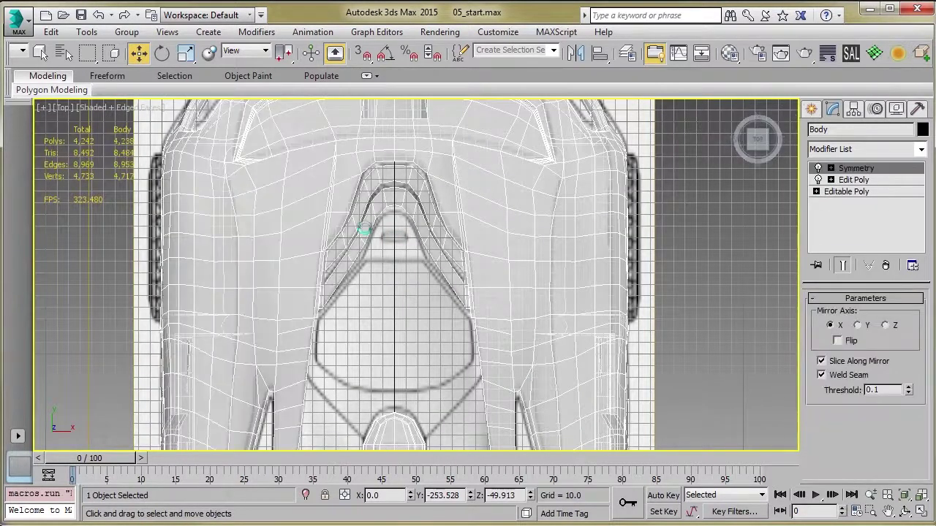
{"action": "middle_click_drag", "start_coordinate": [434, 258], "coordinate": [483, 295], "text": "alt"}
{"action": "key", "text": "t"}
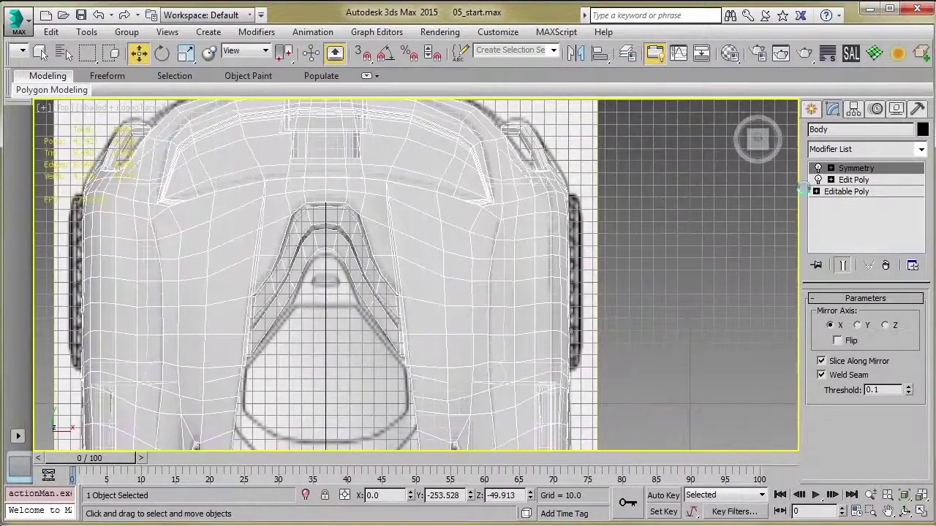
Step: Detach both louvre strips as an element selection from the body's Edit Poly level into a separate object
{"action": "left_click", "coordinate": [852, 180]}
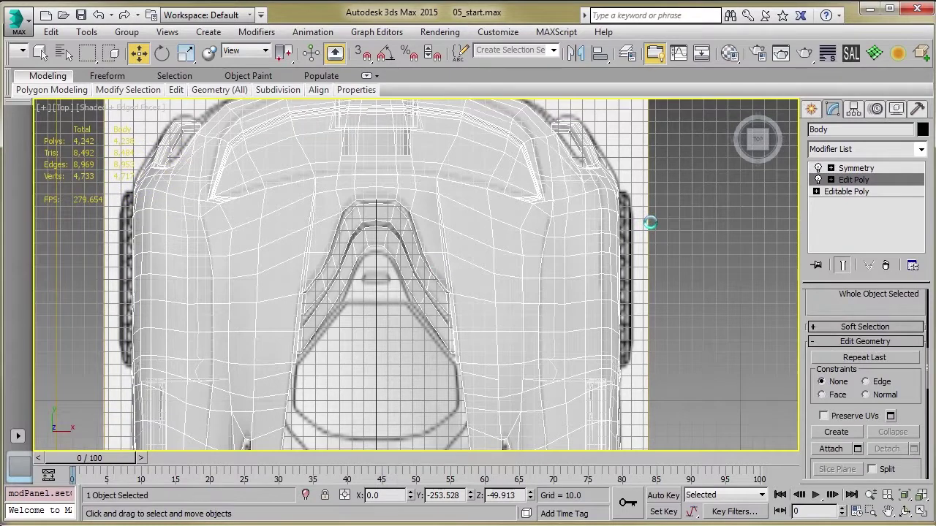
{"action": "middle_click_drag", "start_coordinate": [499, 280], "coordinate": [521, 261]}
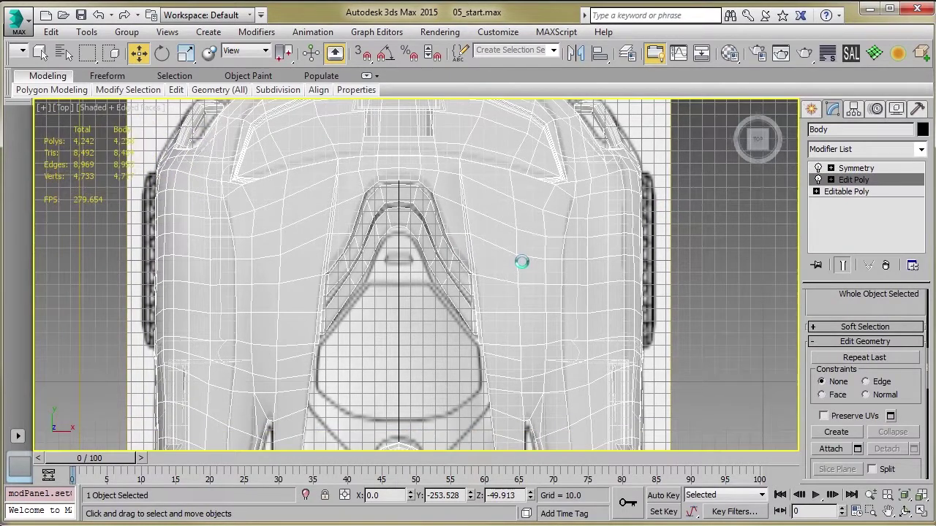
{"action": "key", "text": "5"}
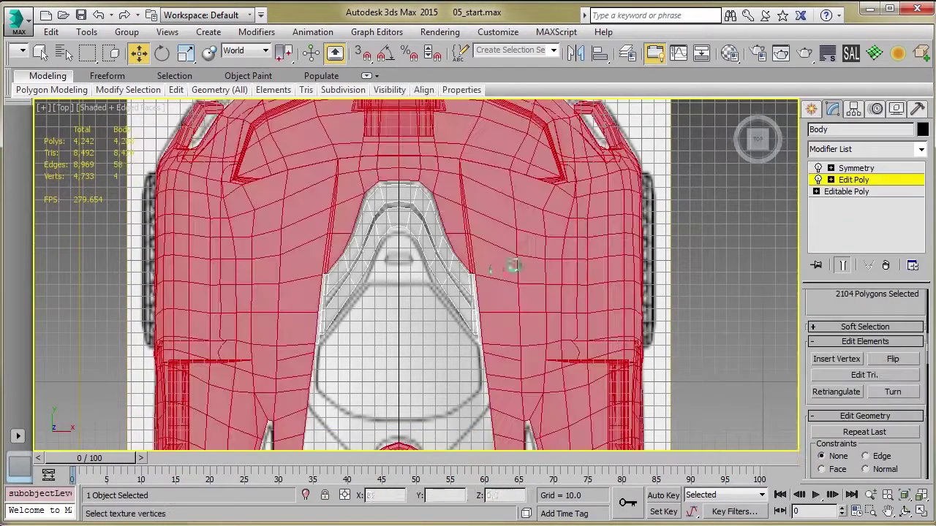
{"action": "left_click", "coordinate": [446, 291]}
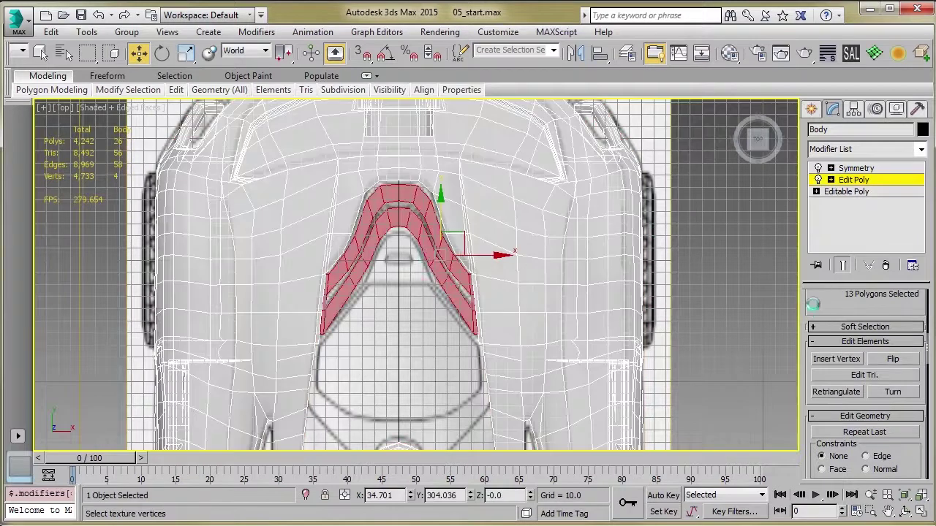
{"action": "left_click_drag", "start_coordinate": [807, 310], "coordinate": [807, 372]}
{"action": "left_click_drag", "start_coordinate": [801, 312], "coordinate": [667, 300]}
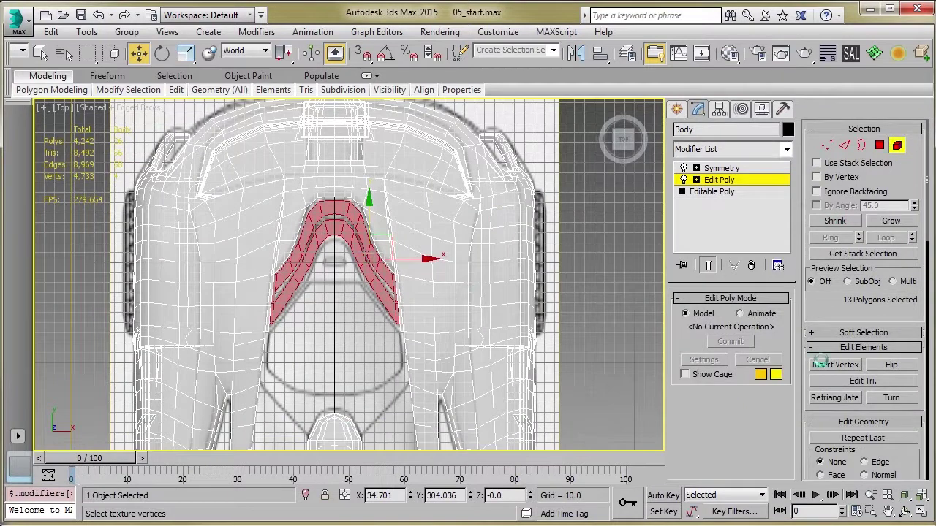
{"action": "scroll", "coordinate": [834, 307], "scroll_direction": "down", "scroll_amount": 5}
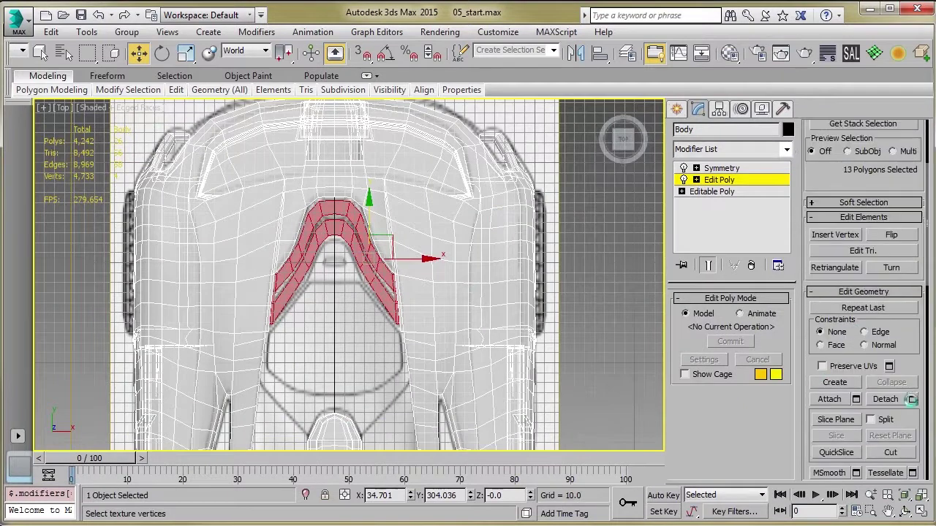
{"action": "left_click", "coordinate": [913, 399]}
{"action": "left_click", "coordinate": [502, 281]}
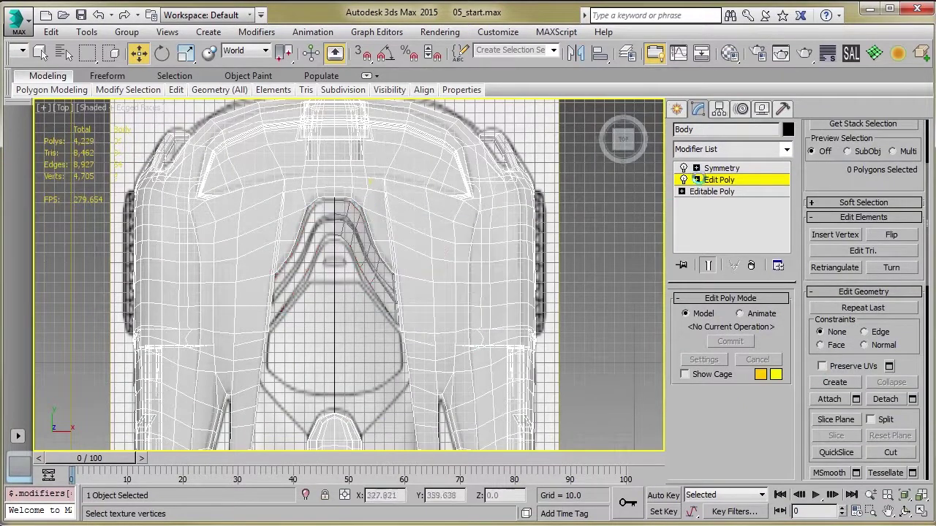
{"action": "left_click", "coordinate": [711, 180]}
{"action": "left_click", "coordinate": [562, 277]}
Step: Try to raise the detached louvre object by about 66 units along Z, and undo the move
{"action": "left_click", "coordinate": [381, 280]}
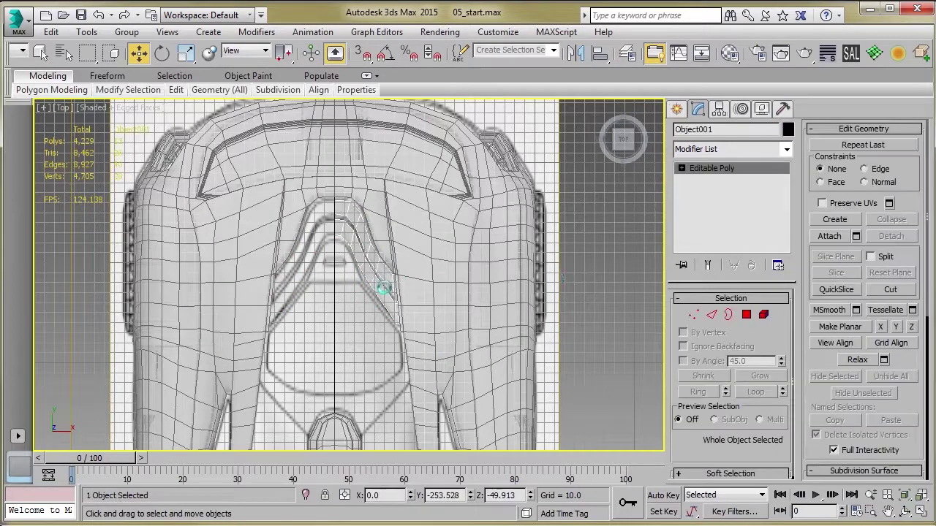
{"action": "key", "text": "z"}
{"action": "middle_click_drag", "start_coordinate": [443, 288], "coordinate": [455, 326], "text": "alt"}
{"action": "middle_click_drag", "start_coordinate": [383, 289], "coordinate": [468, 322], "text": "alt"}
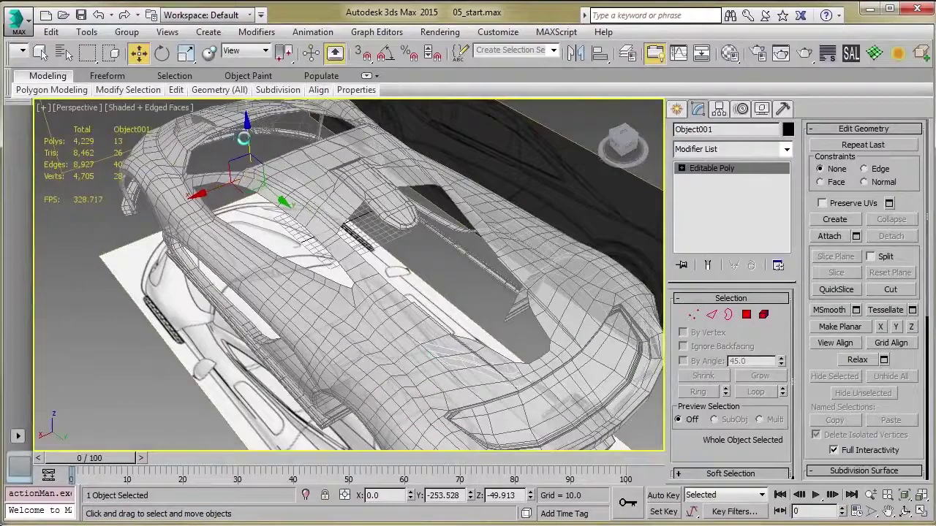
{"action": "left_click_drag", "start_coordinate": [243, 138], "coordinate": [250, 126]}
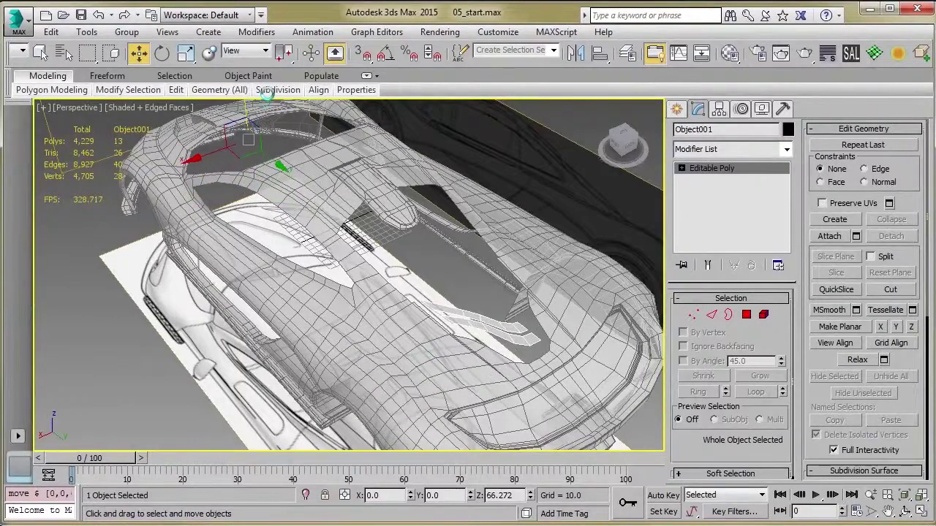
{"action": "mouse_move", "coordinate": [350, 281]}
{"action": "middle_mouse_down", "text": "alt"}
{"action": "mouse_move", "coordinate": [351, 261]}
{"action": "mouse_move", "coordinate": [355, 303]}
{"action": "mouse_move", "coordinate": [347, 272]}
{"action": "middle_mouse_up", "text": "alt"}
{"action": "key", "text": "z"}
{"action": "key", "text": "ctrl+z"}
Step: Select both louvre strips at element level and raise them along Z to about 47.5, near the rear body opening
{"action": "middle_click_drag", "start_coordinate": [278, 263], "coordinate": [334, 312], "text": "alt"}
{"action": "scroll", "coordinate": [334, 311], "scroll_direction": "down", "scroll_amount": 5}
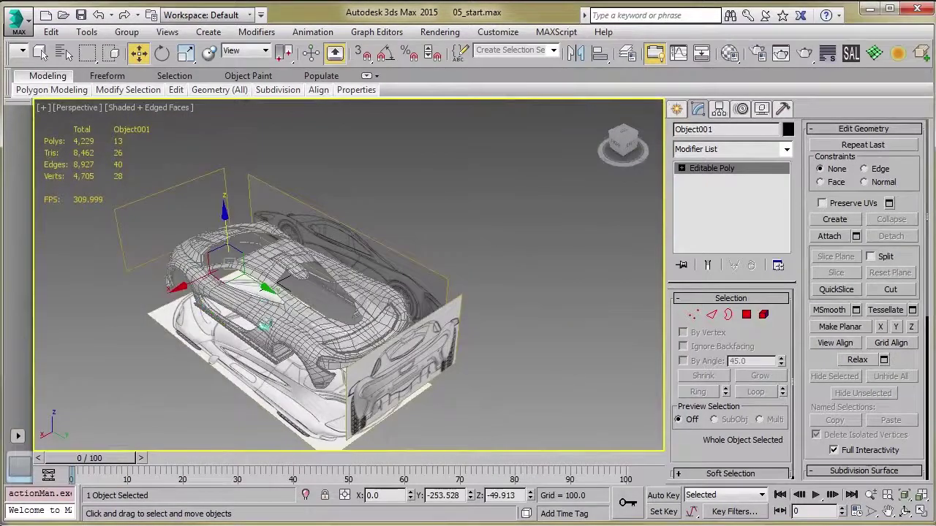
{"action": "left_click", "coordinate": [268, 328]}
{"action": "scroll", "coordinate": [276, 313], "scroll_direction": "up", "scroll_amount": 5}
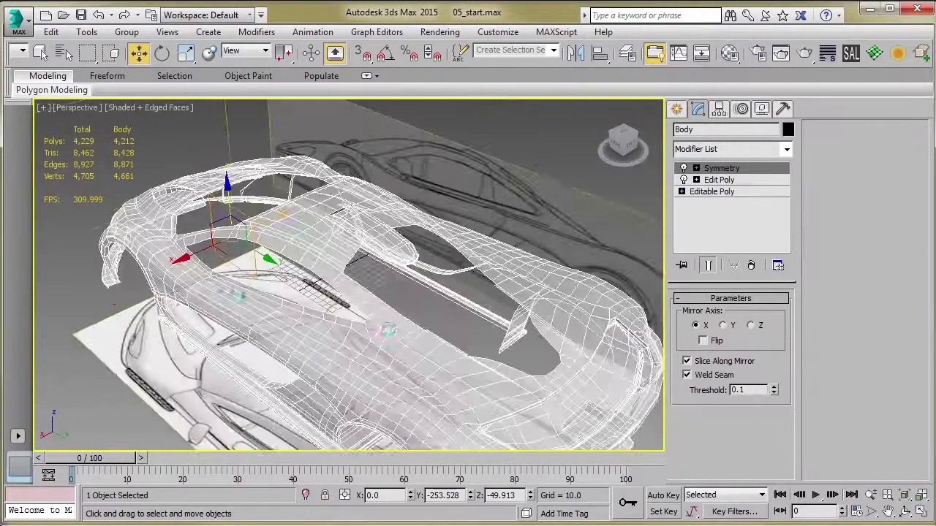
{"action": "middle_click_drag", "start_coordinate": [484, 350], "coordinate": [424, 270], "text": "alt"}
{"action": "left_click", "coordinate": [451, 313]}
{"action": "key", "text": "5"}
{"action": "left_click_drag", "start_coordinate": [427, 256], "coordinate": [431, 211]}
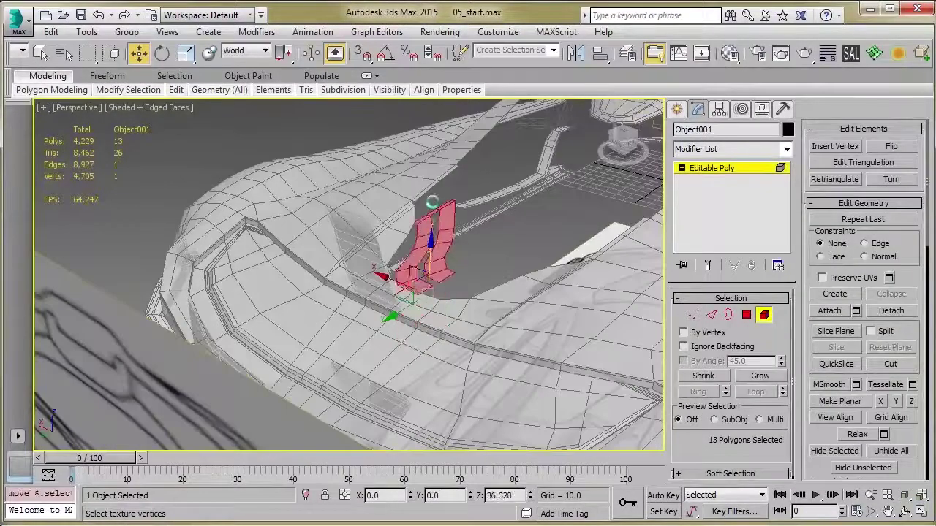
{"action": "key", "text": "z"}
{"action": "middle_click_drag", "start_coordinate": [431, 188], "coordinate": [471, 285], "text": "alt"}
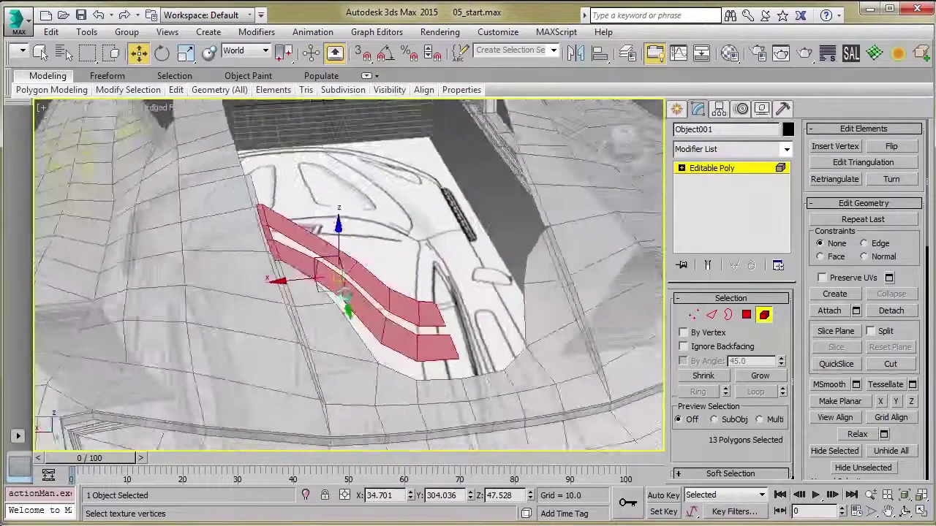
Step: Raise the louvre strip elements slightly further to a Z height of about 52.6, checking their fit against the opening
{"action": "scroll", "coordinate": [238, 256], "scroll_direction": "up", "scroll_amount": 4}
{"action": "middle_click_drag", "start_coordinate": [239, 234], "coordinate": [237, 265], "text": "alt"}
{"action": "scroll", "coordinate": [238, 265], "scroll_direction": "down", "scroll_amount": 3}
{"action": "middle_click_drag", "start_coordinate": [299, 246], "coordinate": [468, 245], "text": "alt"}
{"action": "left_click_drag", "start_coordinate": [471, 244], "coordinate": [471, 218]}
{"action": "middle_click_drag", "start_coordinate": [472, 218], "coordinate": [409, 292], "text": "alt"}
{"action": "middle_click_drag", "start_coordinate": [419, 242], "coordinate": [445, 267], "text": "alt"}
{"action": "middle_click_drag", "start_coordinate": [389, 275], "coordinate": [380, 278], "text": "alt"}
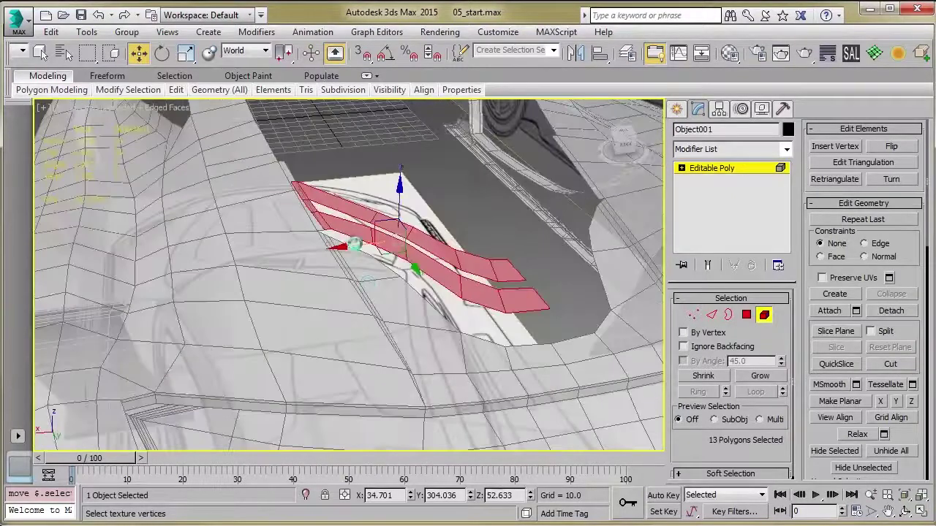
Step: Tilt the louvre strips about the X axis by about -3.5 degrees and fine-tune the tilt to follow the body's slope
{"action": "key", "text": "e"}
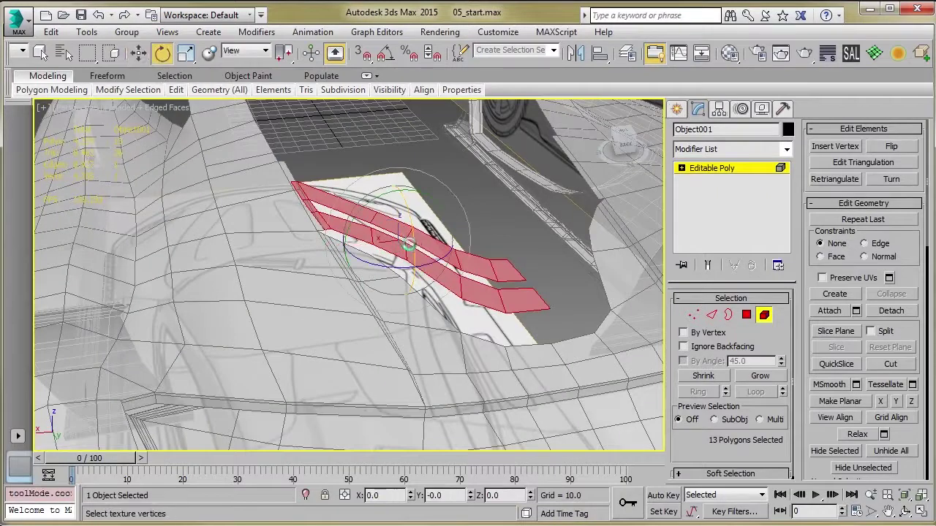
{"action": "left_click_drag", "start_coordinate": [414, 247], "coordinate": [414, 251]}
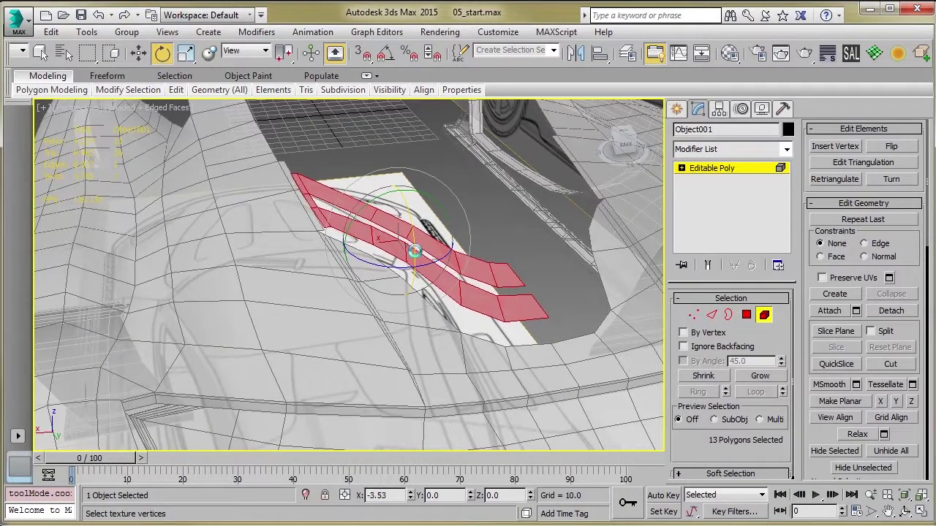
{"action": "middle_click_drag", "start_coordinate": [415, 252], "coordinate": [317, 297], "text": "alt"}
{"action": "scroll", "coordinate": [403, 248], "scroll_direction": "up", "scroll_amount": 3}
{"action": "key", "text": "z"}
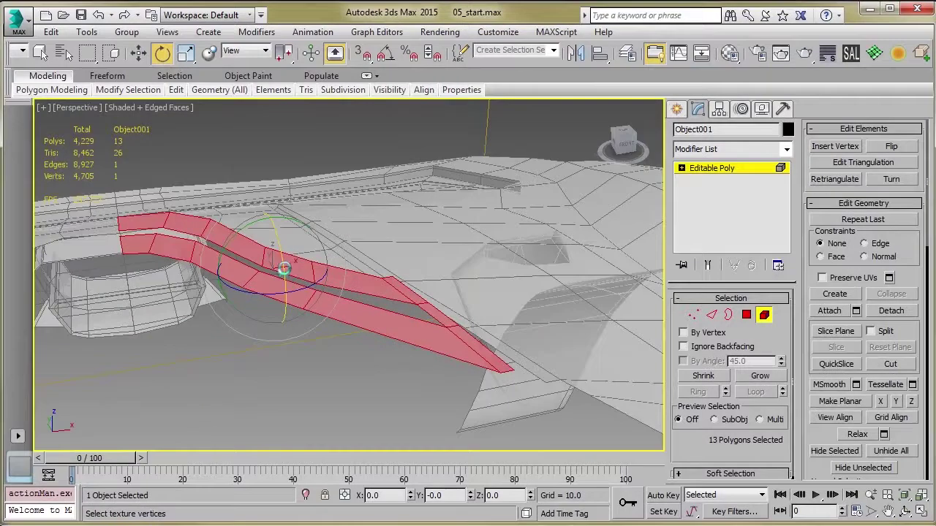
{"action": "left_click_drag", "start_coordinate": [285, 274], "coordinate": [285, 266]}
{"action": "middle_click_drag", "start_coordinate": [301, 285], "coordinate": [290, 305], "text": "alt"}
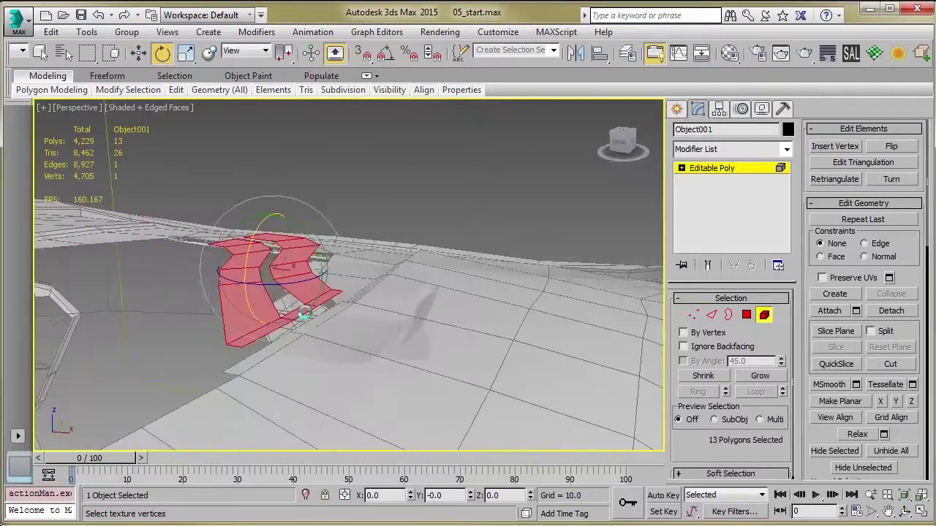
Step: Select the outer end edge of the louvre strip and move it with 3D vertex snapping toward the body opening's border
{"action": "key", "text": "w"}
{"action": "middle_click_drag", "start_coordinate": [275, 232], "coordinate": [322, 310], "text": "alt"}
{"action": "key", "text": "2"}
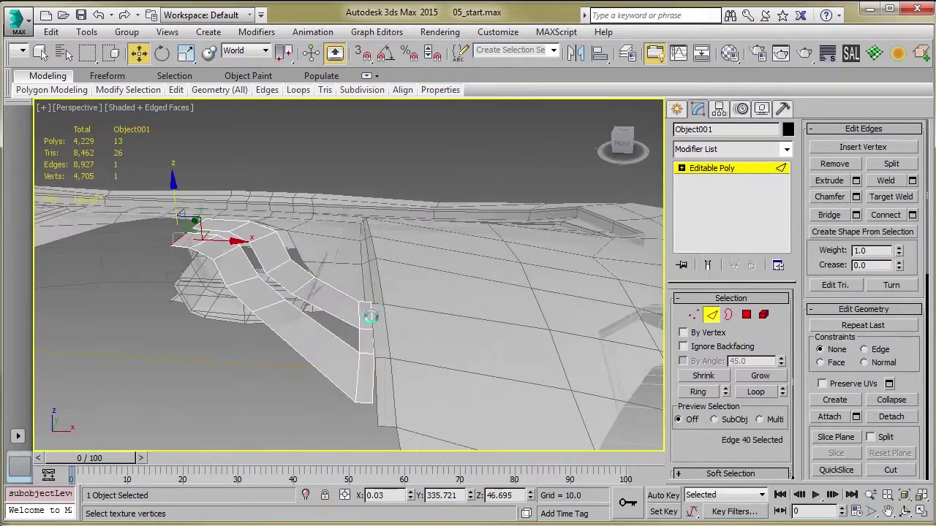
{"action": "left_click", "coordinate": [372, 316]}
{"action": "key", "text": "z"}
{"action": "mouse_move", "coordinate": [376, 316]}
{"action": "middle_mouse_down", "text": "alt"}
{"action": "mouse_move", "coordinate": [397, 346]}
{"action": "mouse_move", "coordinate": [442, 362]}
{"action": "mouse_move", "coordinate": [439, 301]}
{"action": "mouse_move", "coordinate": [403, 322]}
{"action": "mouse_move", "coordinate": [412, 324]}
{"action": "mouse_move", "coordinate": [398, 340]}
{"action": "mouse_move", "coordinate": [425, 330]}
{"action": "mouse_move", "coordinate": [385, 302]}
{"action": "middle_mouse_up", "text": "alt"}
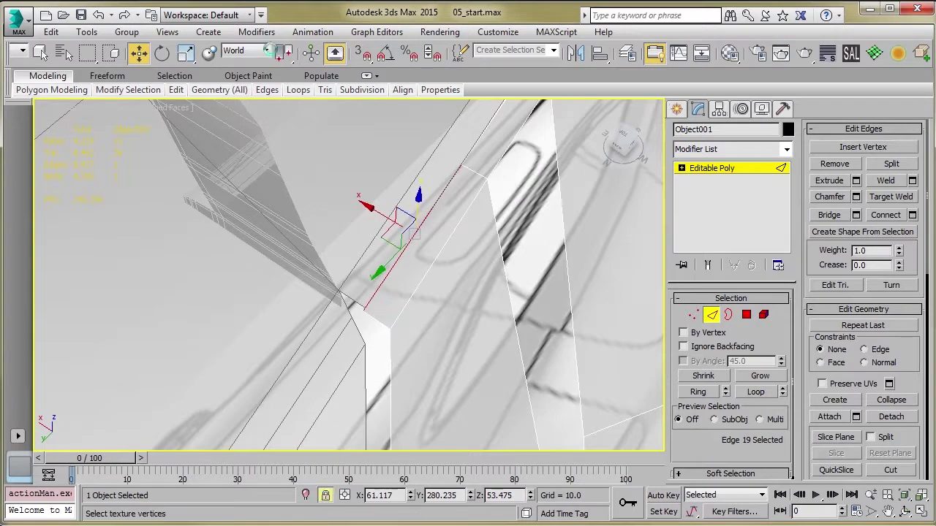
{"action": "key", "text": "s"}
{"action": "left_click_drag", "start_coordinate": [365, 312], "coordinate": [367, 310]}
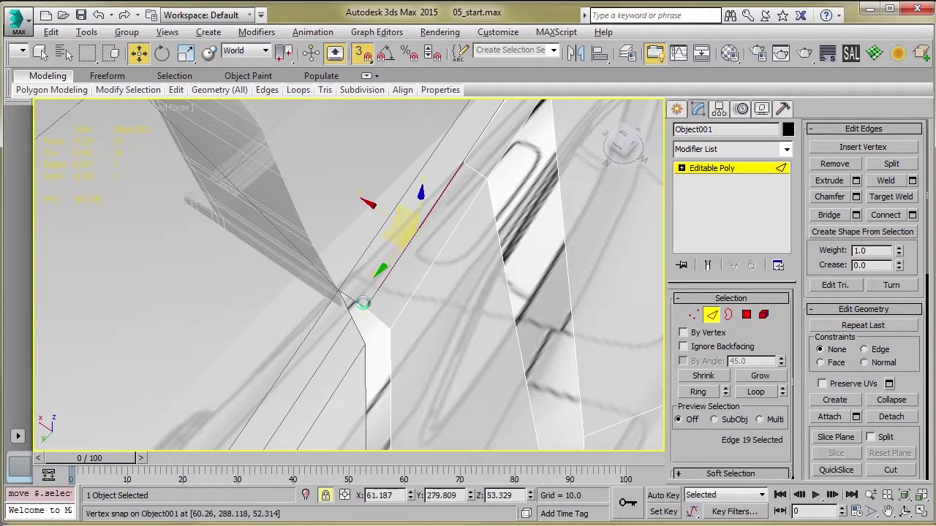
{"action": "middle_click_drag", "start_coordinate": [355, 309], "coordinate": [330, 117], "text": "alt"}
Step: Undo the last edge move and snap the louvre's outer end edge to about X 61.2, Y 279.8, Z 53.3
{"action": "right_click", "coordinate": [362, 53]}
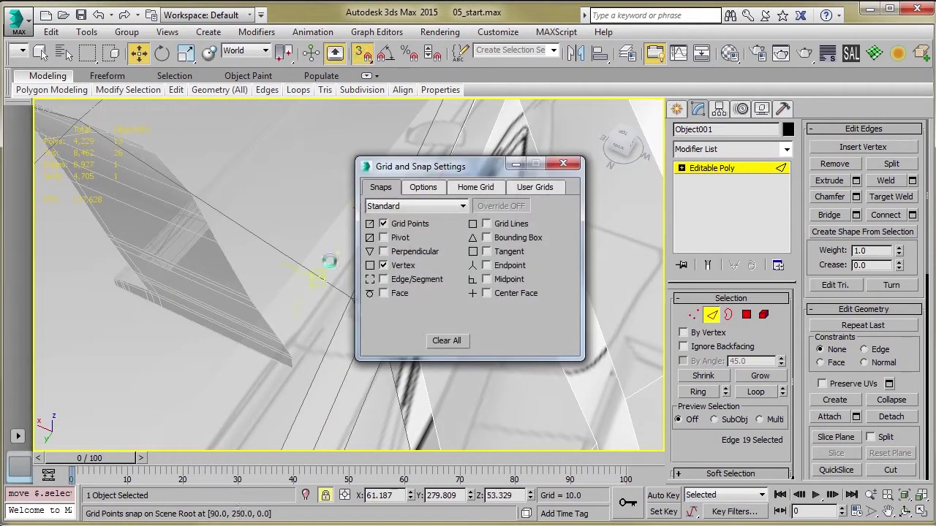
{"action": "left_click", "coordinate": [563, 163]}
{"action": "key", "text": "ctrl+z"}
{"action": "left_click_drag", "start_coordinate": [379, 312], "coordinate": [384, 309]}
{"action": "middle_click_drag", "start_coordinate": [385, 271], "coordinate": [401, 309], "text": "alt"}
{"action": "scroll", "coordinate": [384, 280], "scroll_direction": "up", "scroll_amount": 5}
{"action": "middle_click_drag", "start_coordinate": [434, 264], "coordinate": [312, 260], "text": "alt"}
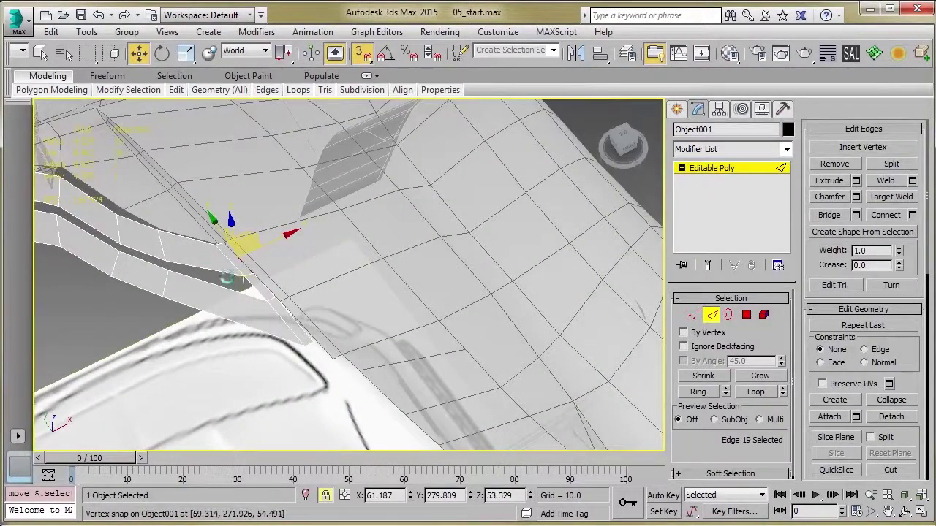
Step: Leave edge level on the louvre object, select the Body and turn off its see-through display
{"action": "left_click", "coordinate": [700, 172]}
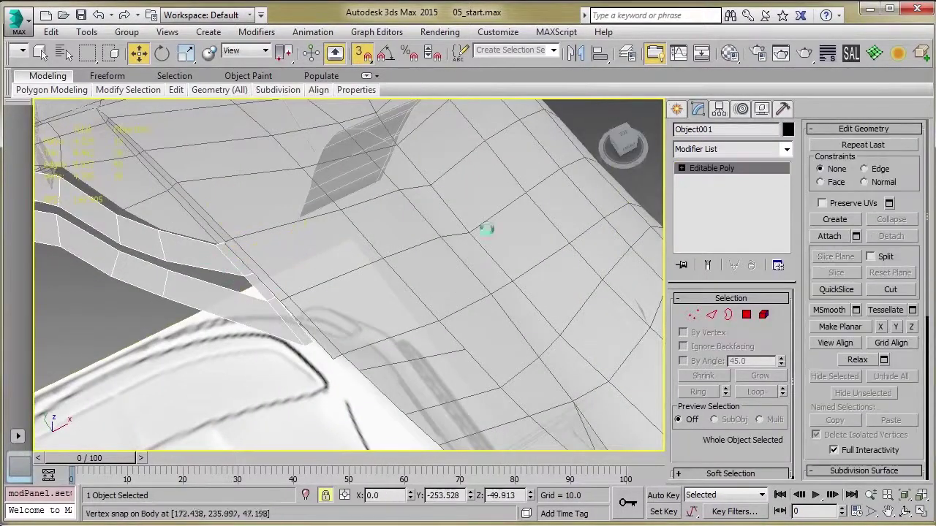
{"action": "left_click", "coordinate": [412, 242]}
{"action": "scroll", "coordinate": [329, 230], "scroll_direction": "down", "scroll_amount": 1}
{"action": "middle_click_drag", "start_coordinate": [388, 242], "coordinate": [329, 253], "text": "alt"}
{"action": "scroll", "coordinate": [348, 259], "scroll_direction": "down", "scroll_amount": 6}
{"action": "scroll", "coordinate": [345, 226], "scroll_direction": "up", "scroll_amount": 6}
{"action": "left_click", "coordinate": [324, 112]}
{"action": "middle_click_drag", "start_coordinate": [322, 119], "coordinate": [345, 168]}
{"action": "scroll", "coordinate": [324, 209], "scroll_direction": "down", "scroll_amount": 3}
{"action": "left_click", "coordinate": [320, 203]}
{"action": "scroll", "coordinate": [279, 187], "scroll_direction": "down", "scroll_amount": 4}
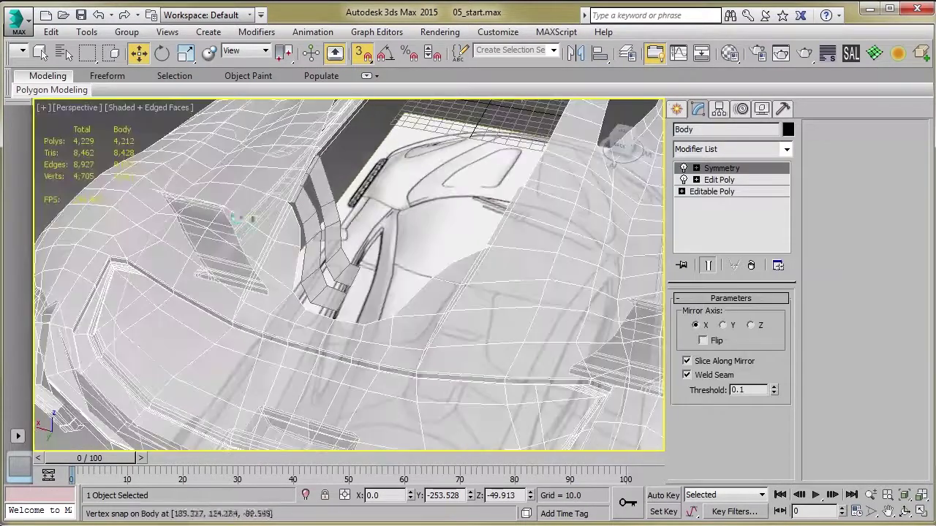
{"action": "key", "text": "alt+x"}
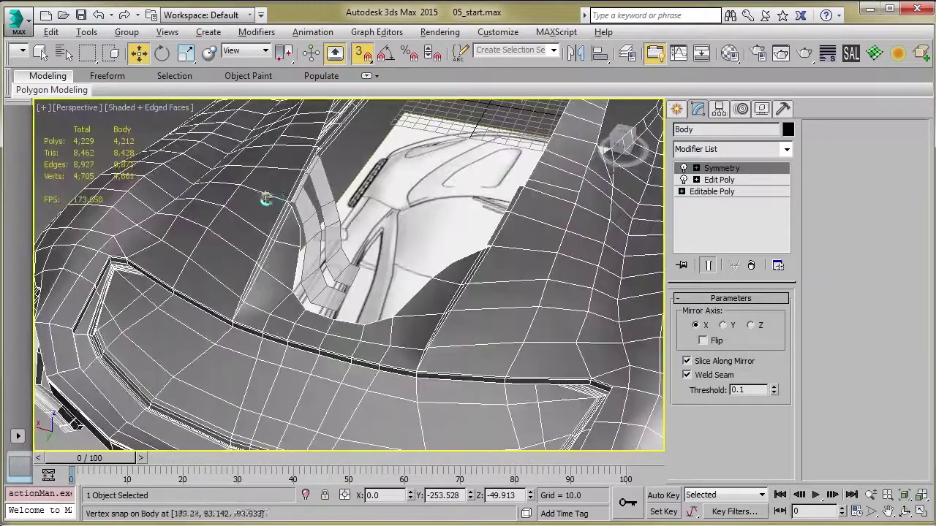
Step: Select the louvre object and examine how the strips' outer ends meet the edge of the body opening
{"action": "left_click", "coordinate": [315, 175]}
{"action": "scroll", "coordinate": [305, 181], "scroll_direction": "up", "scroll_amount": 6}
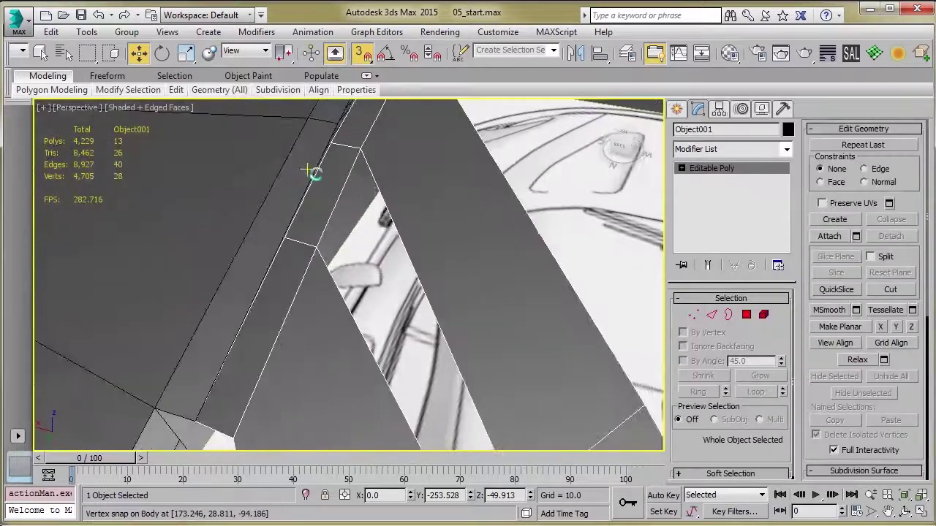
{"action": "scroll", "coordinate": [304, 278], "scroll_direction": "down", "scroll_amount": 5}
{"action": "middle_click_drag", "start_coordinate": [301, 278], "coordinate": [294, 263], "text": "alt"}
{"action": "scroll", "coordinate": [295, 264], "scroll_direction": "up", "scroll_amount": 5}
{"action": "scroll", "coordinate": [354, 288], "scroll_direction": "down", "scroll_amount": 3}
{"action": "middle_click_drag", "start_coordinate": [355, 288], "coordinate": [350, 255], "text": "alt"}
{"action": "scroll", "coordinate": [357, 294], "scroll_direction": "down", "scroll_amount": 3}
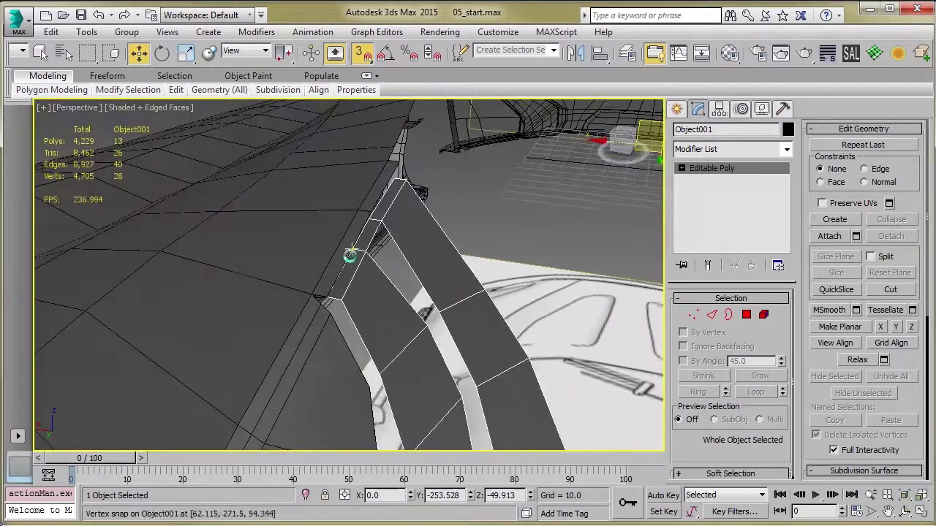
{"action": "left_click", "coordinate": [314, 261]}
{"action": "left_click", "coordinate": [382, 265]}
{"action": "middle_click_drag", "start_coordinate": [388, 276], "coordinate": [356, 289], "text": "alt"}
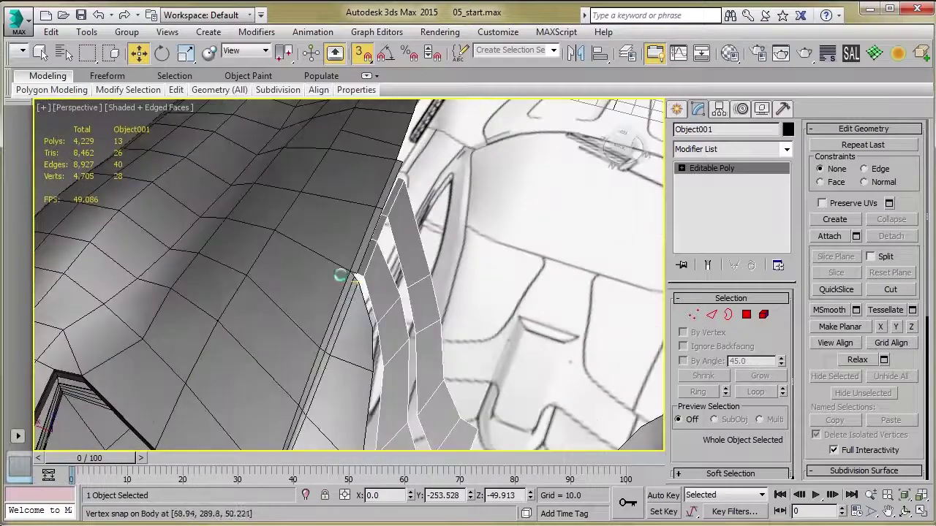
Step: Insert a Swift Loop across the Body's Edit Poly mesh so that it meets the outer end of the louvre strips
{"action": "left_click", "coordinate": [306, 210]}
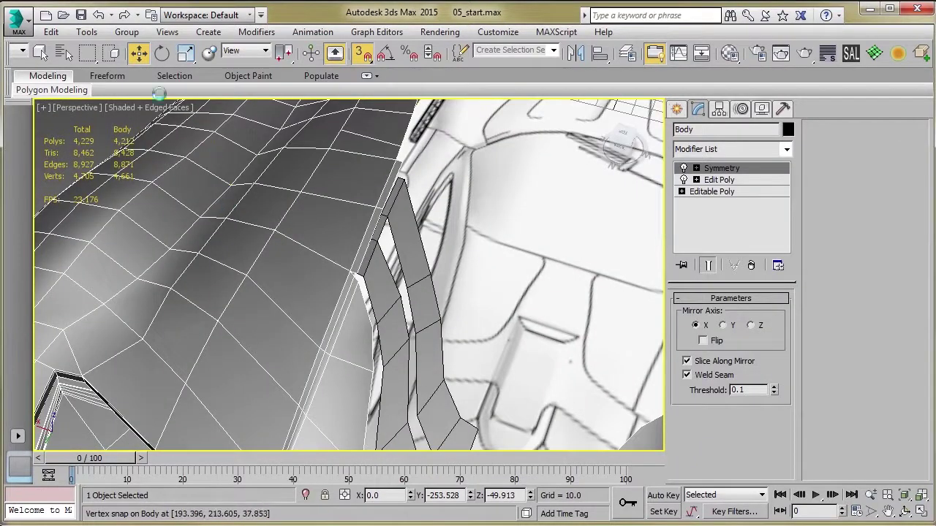
{"action": "left_click", "coordinate": [720, 179]}
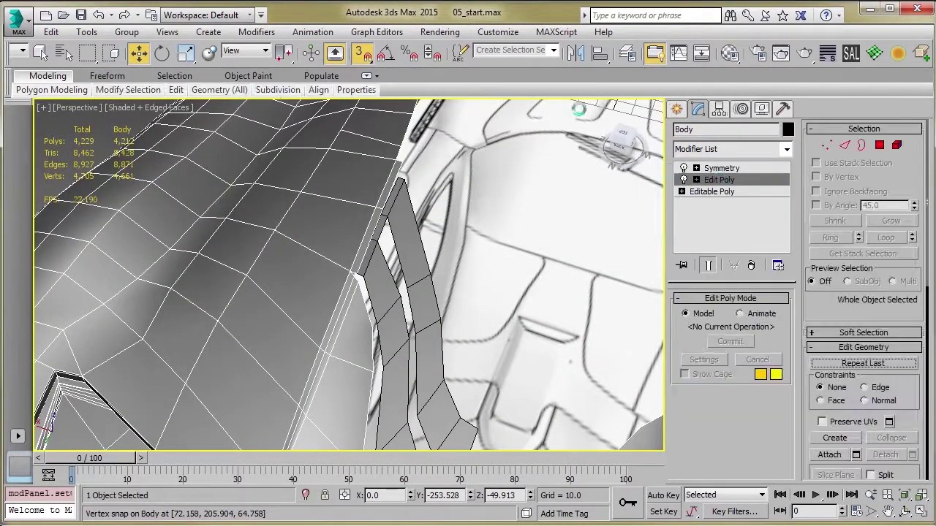
{"action": "mouse_move", "coordinate": [180, 89]}
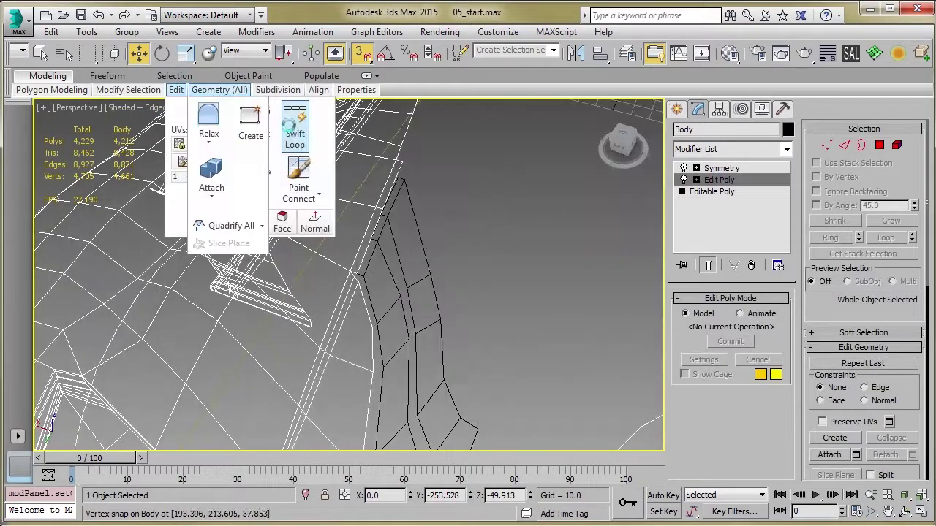
{"action": "left_click", "coordinate": [295, 129]}
{"action": "middle_click_drag", "start_coordinate": [359, 265], "coordinate": [528, 326], "text": "alt"}
{"action": "left_click", "coordinate": [512, 292]}
{"action": "mouse_move", "coordinate": [420, 290]}
{"action": "middle_mouse_down", "text": "alt"}
{"action": "mouse_move", "coordinate": [523, 288]}
{"action": "mouse_move", "coordinate": [474, 280]}
{"action": "mouse_move", "coordinate": [407, 302]}
{"action": "mouse_move", "coordinate": [378, 287]}
{"action": "mouse_move", "coordinate": [408, 281]}
{"action": "middle_mouse_up", "text": "alt"}
{"action": "scroll", "coordinate": [407, 302], "scroll_direction": "up", "scroll_amount": 4}
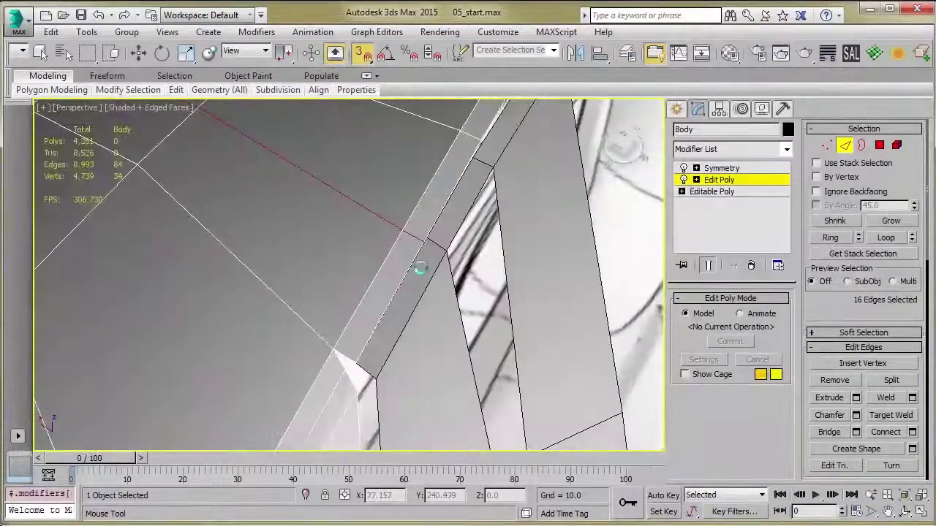
Step: Leave Swift Loop and snap-move a vertex at the louvre strip's outer end slightly along the body opening's edge
{"action": "key", "text": "w"}
{"action": "left_click", "coordinate": [440, 245]}
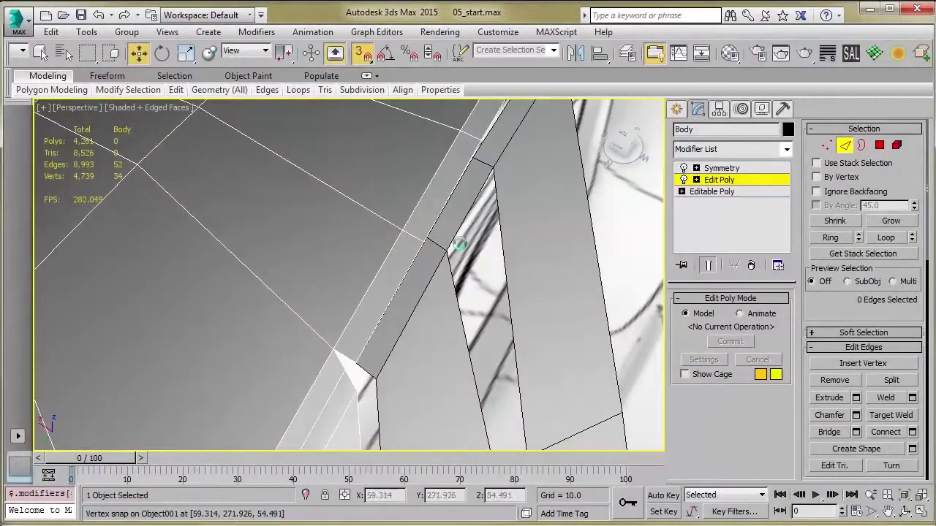
{"action": "left_click", "coordinate": [724, 180]}
{"action": "left_click", "coordinate": [456, 227]}
{"action": "key", "text": "1"}
{"action": "left_click", "coordinate": [427, 239]}
{"action": "left_click_drag", "start_coordinate": [427, 239], "coordinate": [418, 253]}
{"action": "middle_click_drag", "start_coordinate": [406, 276], "coordinate": [426, 270], "text": "alt"}
{"action": "key", "text": "1"}
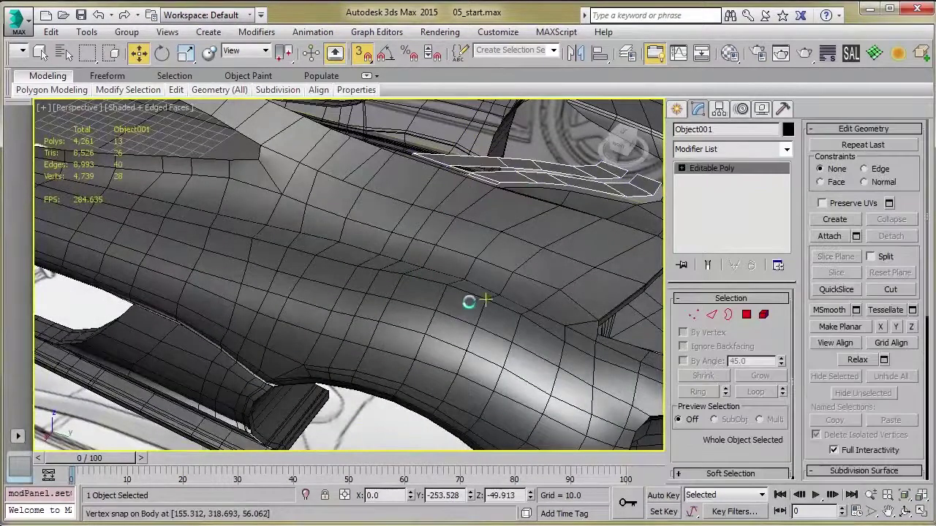
Step: Select the loop inserted across the Body and remove it together with its vertices
{"action": "left_click", "coordinate": [464, 305]}
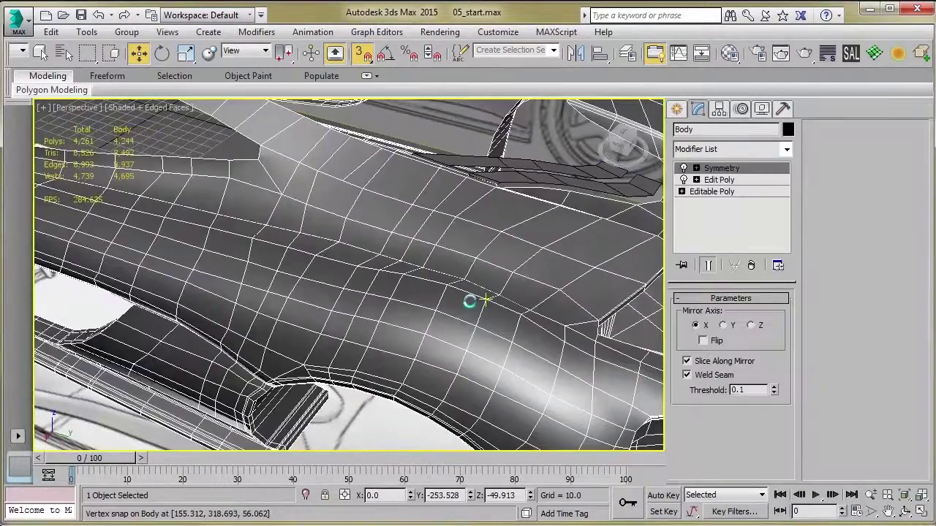
{"action": "key", "text": "2"}
{"action": "double_click", "coordinate": [433, 212]}
{"action": "middle_click_drag", "start_coordinate": [433, 211], "coordinate": [375, 263], "text": "alt"}
{"action": "key", "text": "ctrl+BackSpace"}
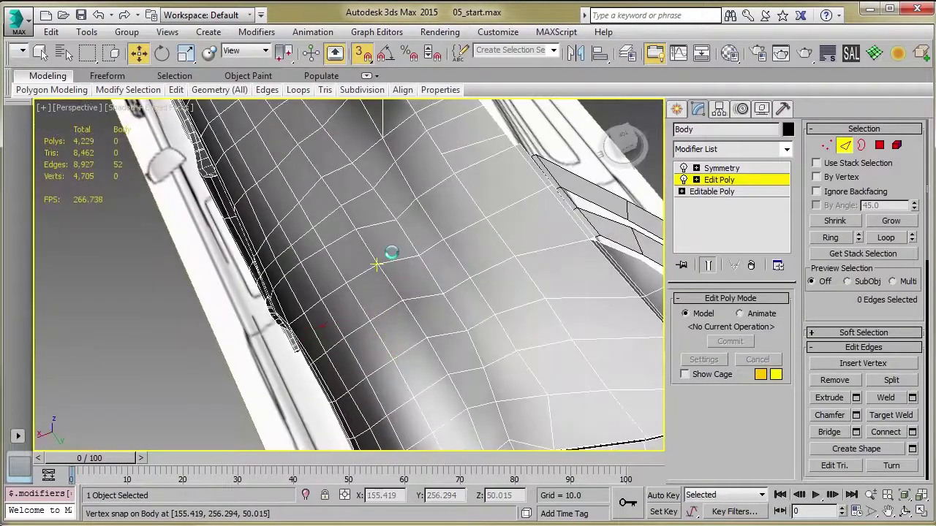
Step: Select the louvre object and pick its strips at element level
{"action": "middle_click_drag", "start_coordinate": [442, 239], "coordinate": [419, 232], "text": "alt"}
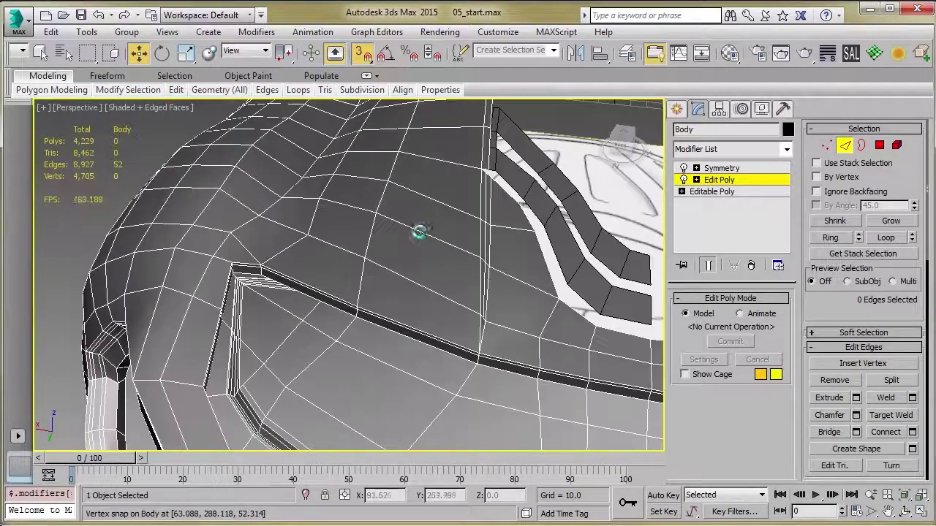
{"action": "left_click", "coordinate": [585, 247]}
{"action": "key", "text": "5"}
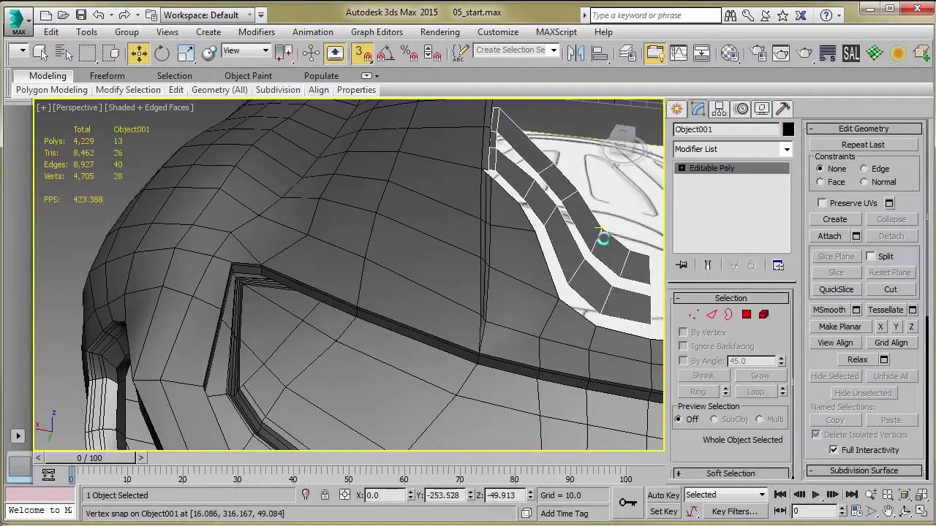
{"action": "left_click", "coordinate": [550, 262]}
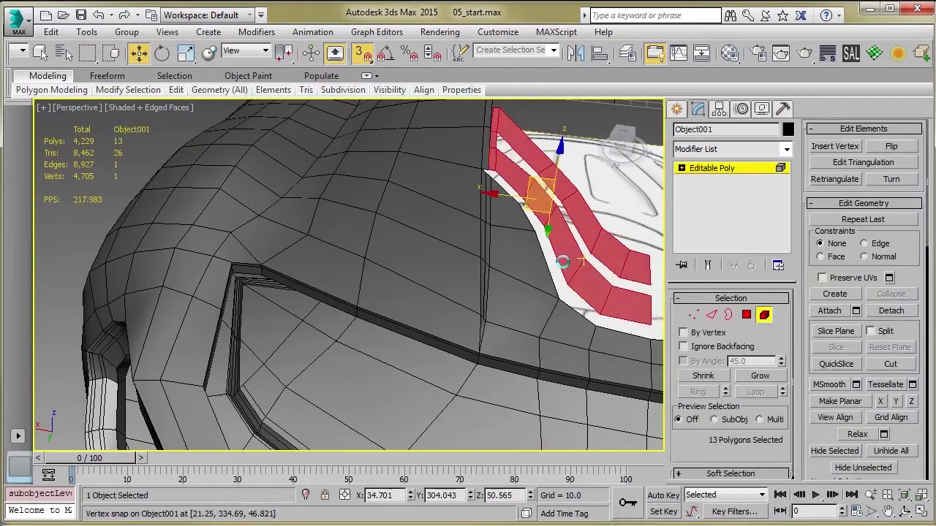
{"action": "key", "text": "z"}
{"action": "middle_click_drag", "start_coordinate": [539, 278], "coordinate": [507, 261], "text": "alt"}
{"action": "scroll", "coordinate": [536, 250], "scroll_direction": "down", "scroll_amount": 6}
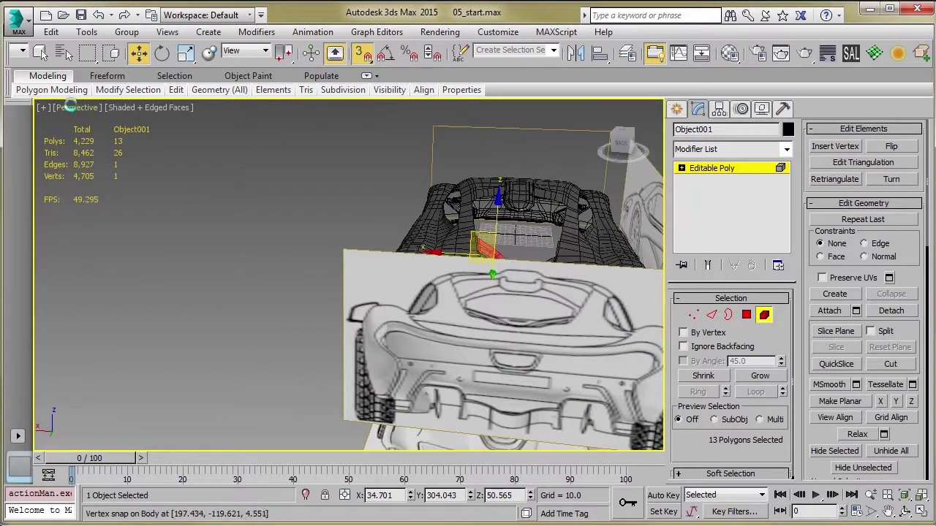
Step: Clear the element selection, switch the viewport to the Back view and make the rear blueprint plane see-through
{"action": "left_click", "coordinate": [77, 134]}
{"action": "left_click", "coordinate": [76, 108]}
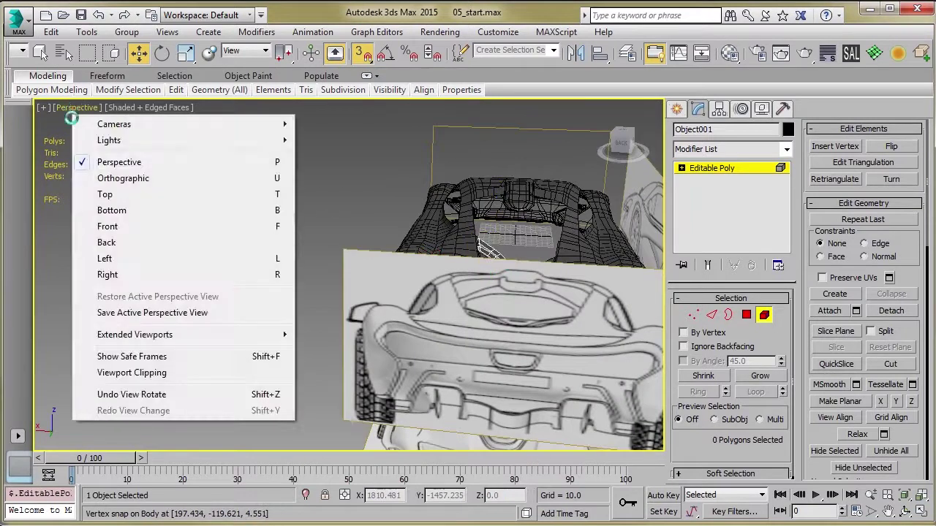
{"action": "left_click", "coordinate": [110, 242]}
{"action": "scroll", "coordinate": [298, 210], "scroll_direction": "down", "scroll_amount": 5}
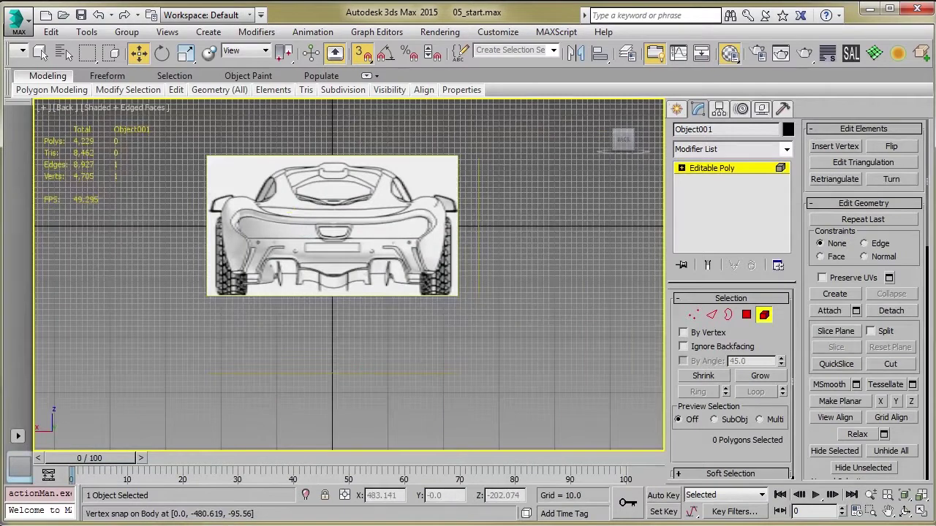
{"action": "key", "text": "alt+x"}
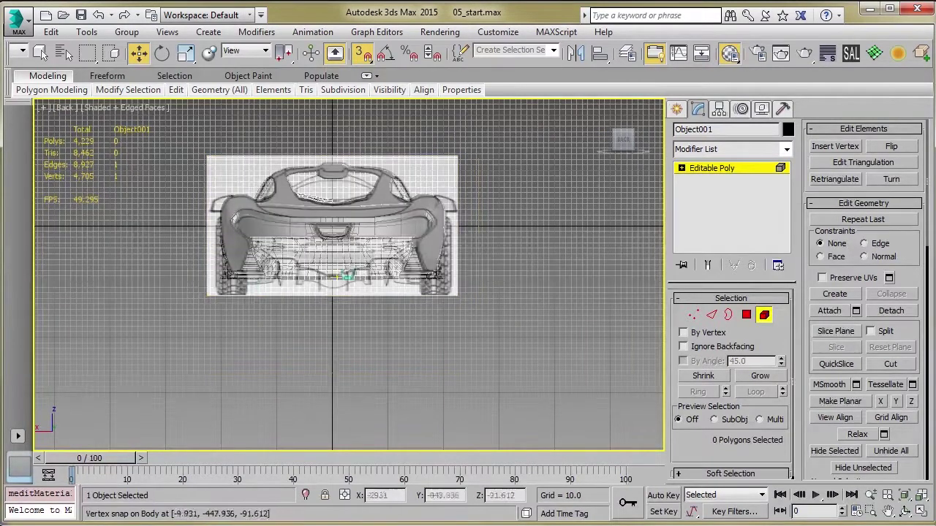
Step: Select the four louvre vertices on the centre line and, with snapping off, lower them to a Z height of about 44.5
{"action": "scroll", "coordinate": [329, 293], "scroll_direction": "up", "scroll_amount": 10}
{"action": "middle_click_drag", "start_coordinate": [327, 296], "coordinate": [414, 287]}
{"action": "key", "text": "1"}
{"action": "left_click_drag", "start_coordinate": [465, 309], "coordinate": [474, 320]}
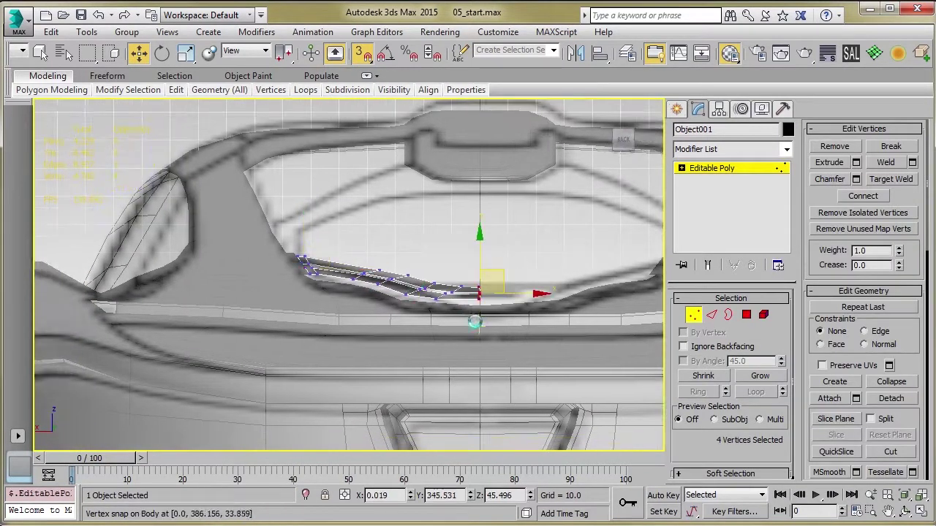
{"action": "key", "text": "s"}
{"action": "middle_click_drag", "start_coordinate": [493, 310], "coordinate": [481, 272]}
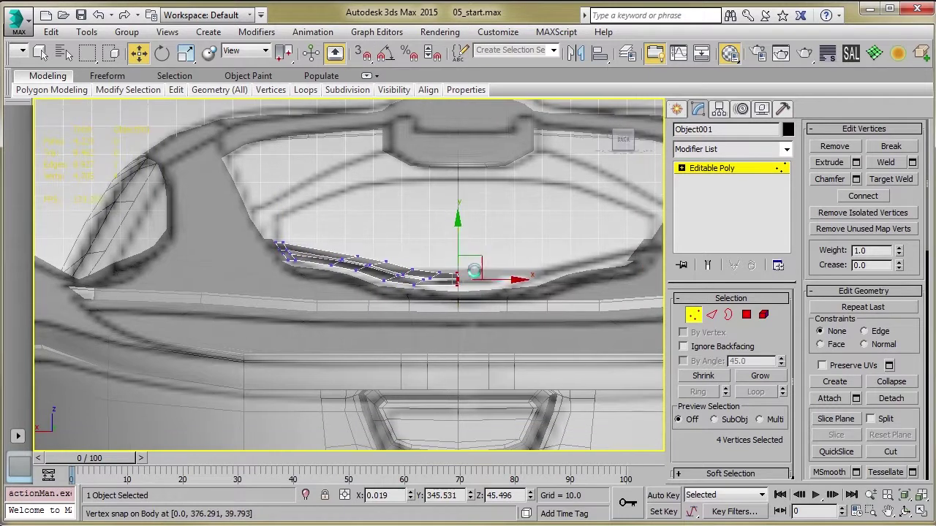
{"action": "left_click_drag", "start_coordinate": [458, 252], "coordinate": [458, 254]}
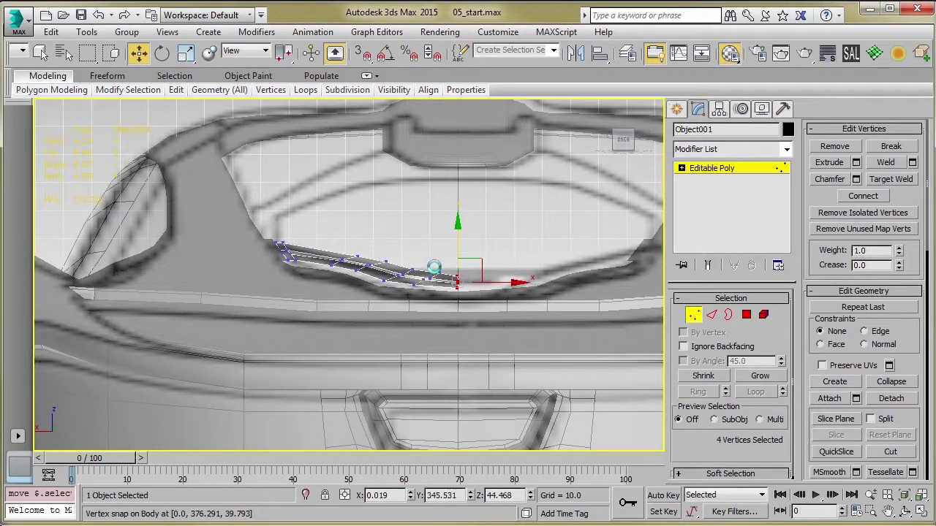
{"action": "middle_click_drag", "start_coordinate": [336, 259], "coordinate": [385, 250]}
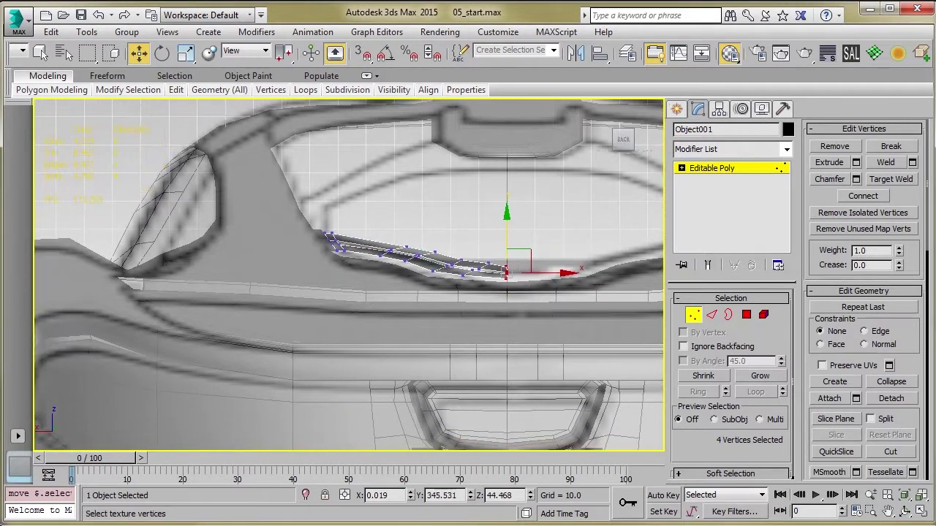
{"action": "scroll", "coordinate": [367, 212], "scroll_direction": "down", "scroll_amount": 3}
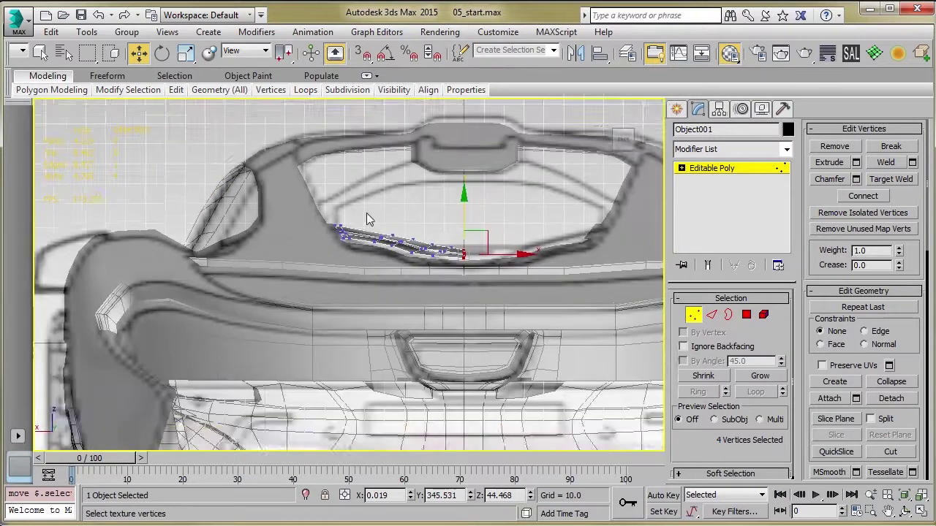
{"action": "scroll", "coordinate": [359, 237], "scroll_direction": "up", "scroll_amount": 2}
{"action": "middle_click_drag", "start_coordinate": [362, 192], "coordinate": [331, 206]}
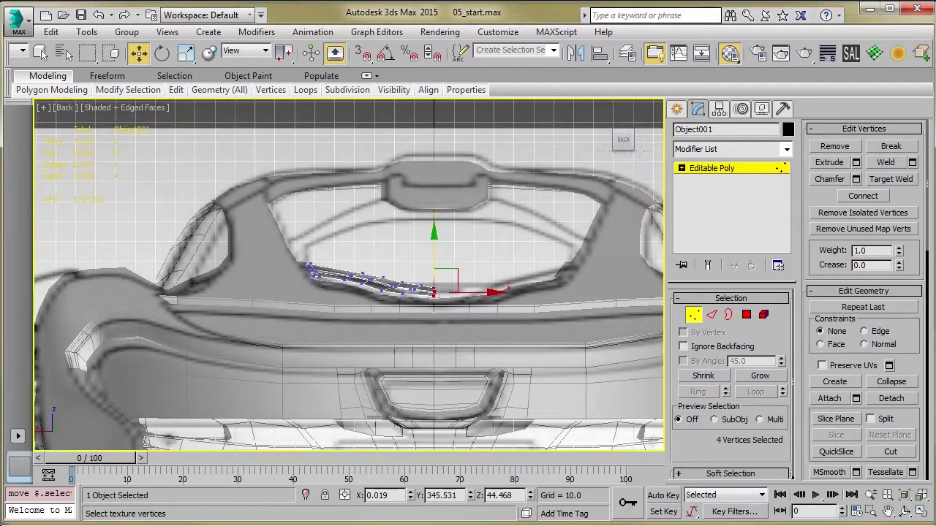
{"action": "scroll", "coordinate": [348, 269], "scroll_direction": "down", "scroll_amount": 6}
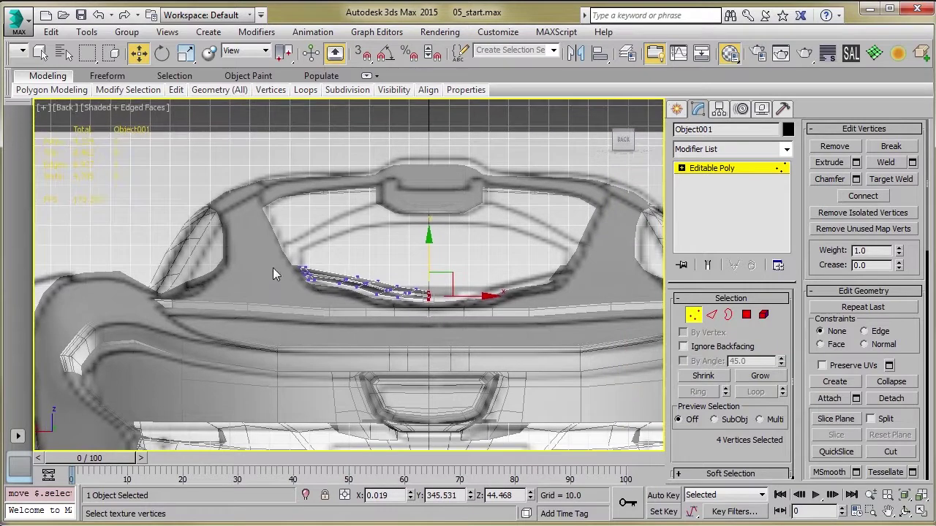
{"action": "scroll", "coordinate": [306, 248], "scroll_direction": "up", "scroll_amount": 6}
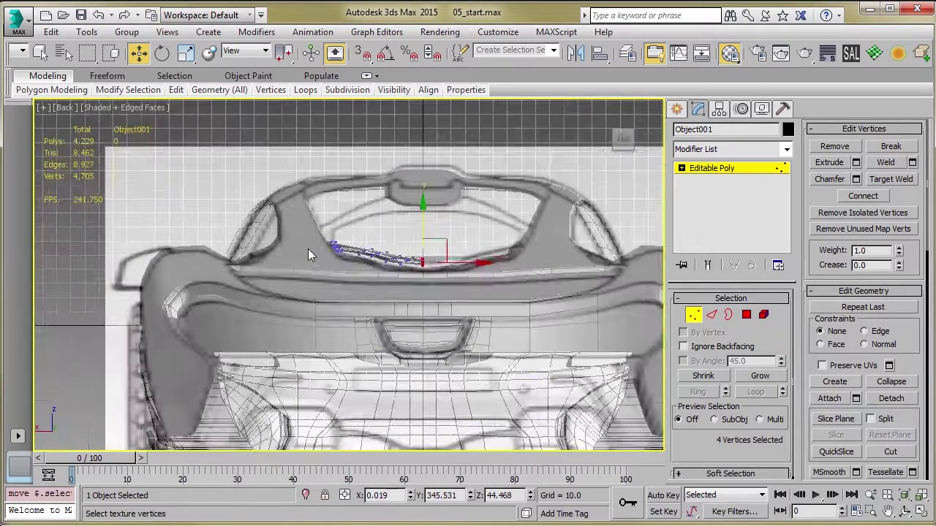